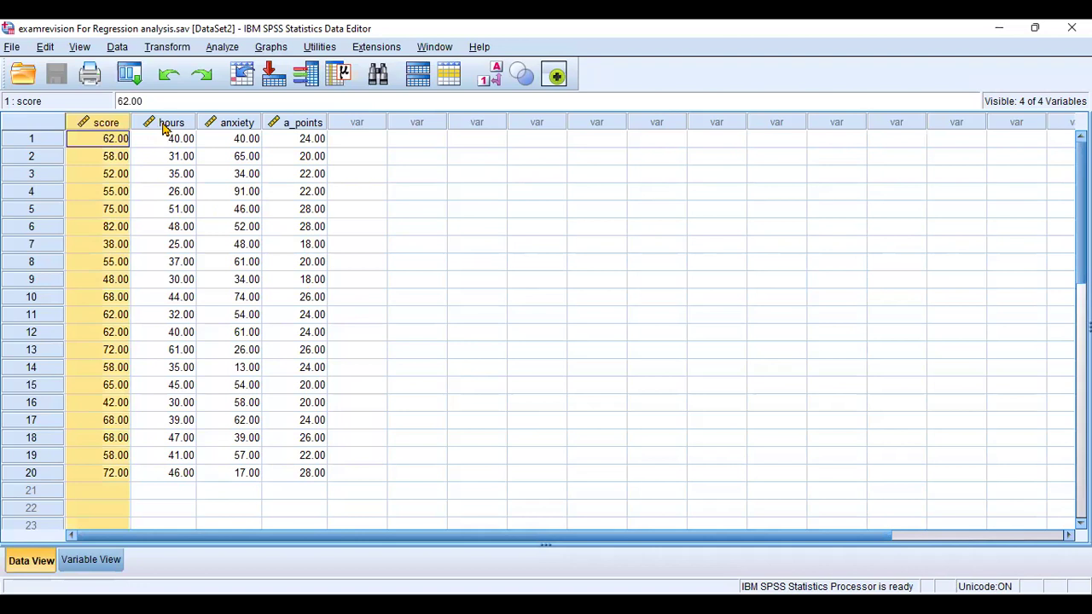
Step: Examine the score, hours, anxiety and a_points columns of the dataset, focusing on score and hours as the pair to correlate
{"action": "left_click", "coordinate": [169, 123]}
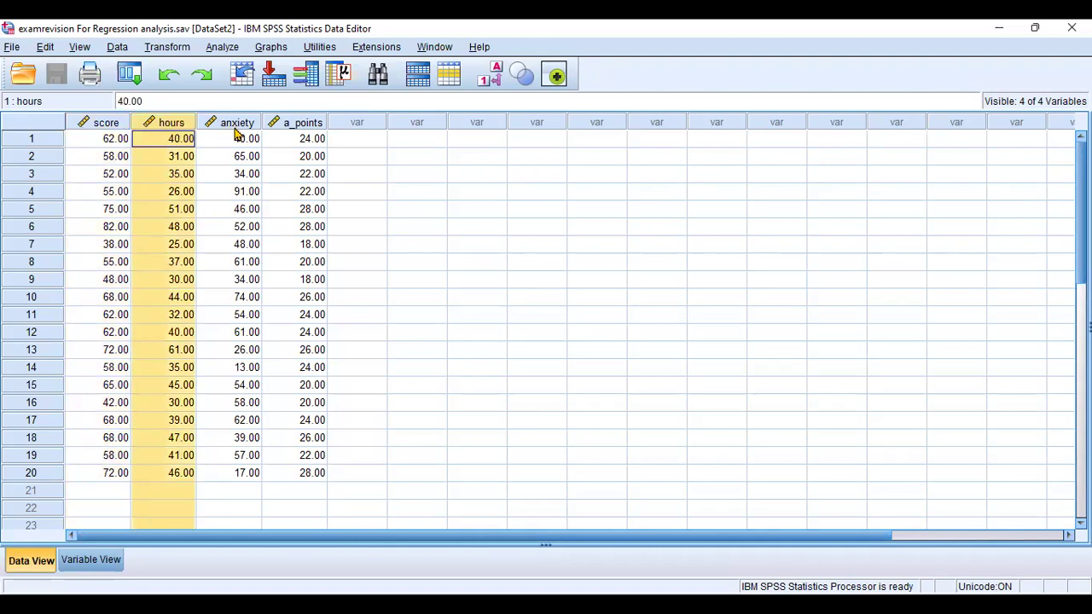
{"action": "left_click", "coordinate": [239, 124]}
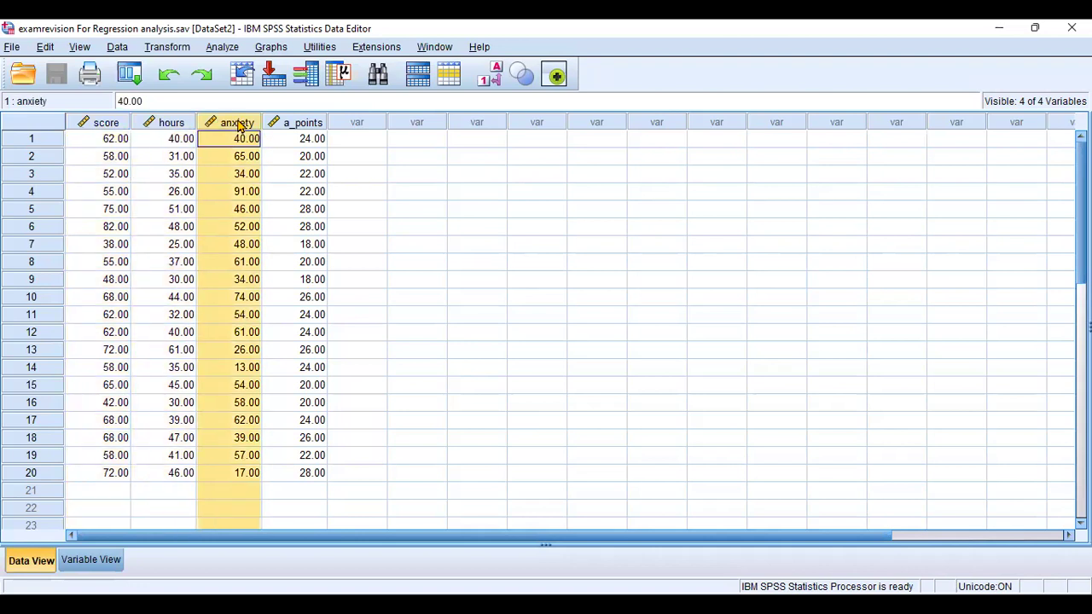
{"action": "left_click", "coordinate": [294, 127]}
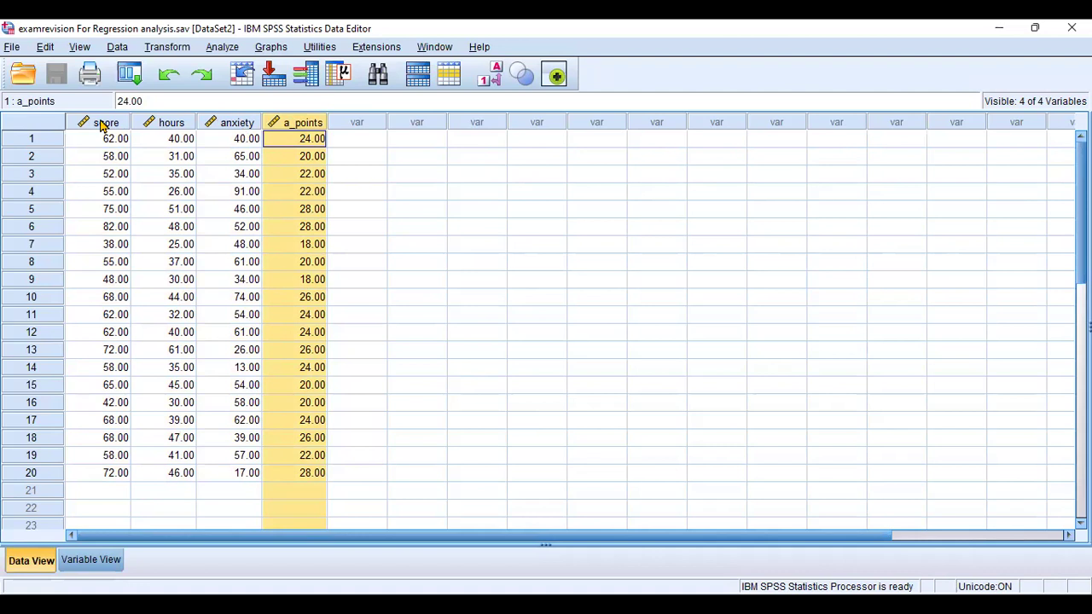
{"action": "left_click", "coordinate": [169, 126]}
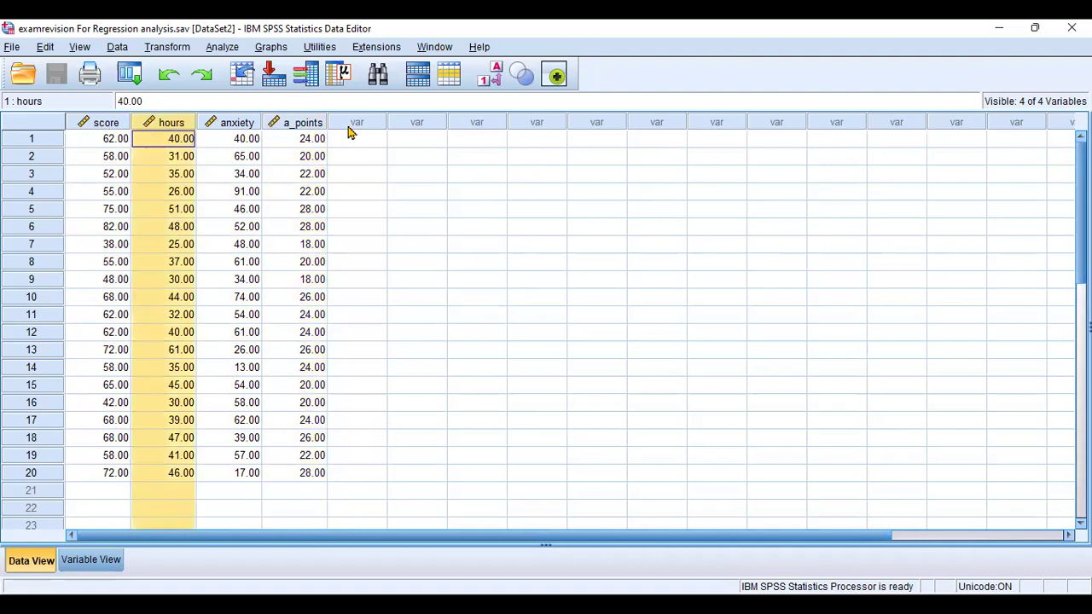
{"action": "left_click", "coordinate": [246, 140]}
{"action": "left_click_drag", "start_coordinate": [194, 126], "coordinate": [311, 132]}
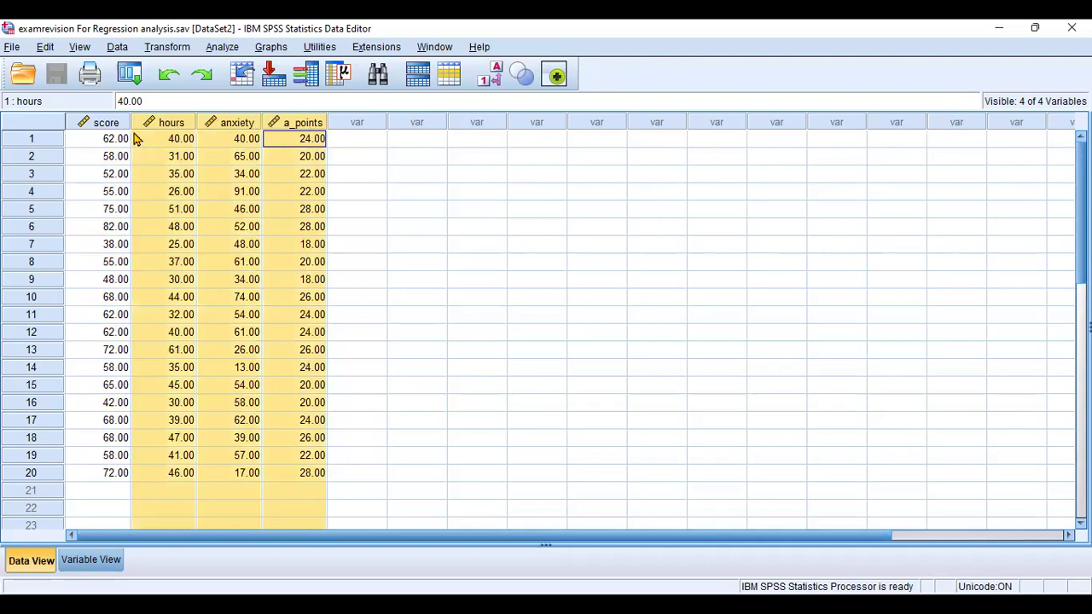
{"action": "left_click", "coordinate": [111, 127]}
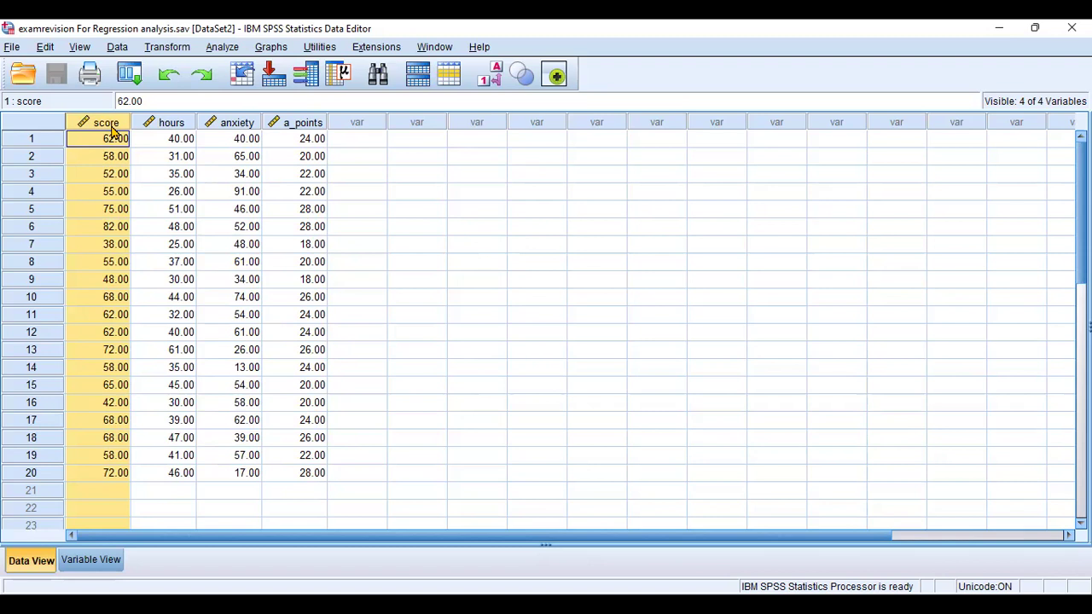
{"action": "left_click", "coordinate": [245, 190]}
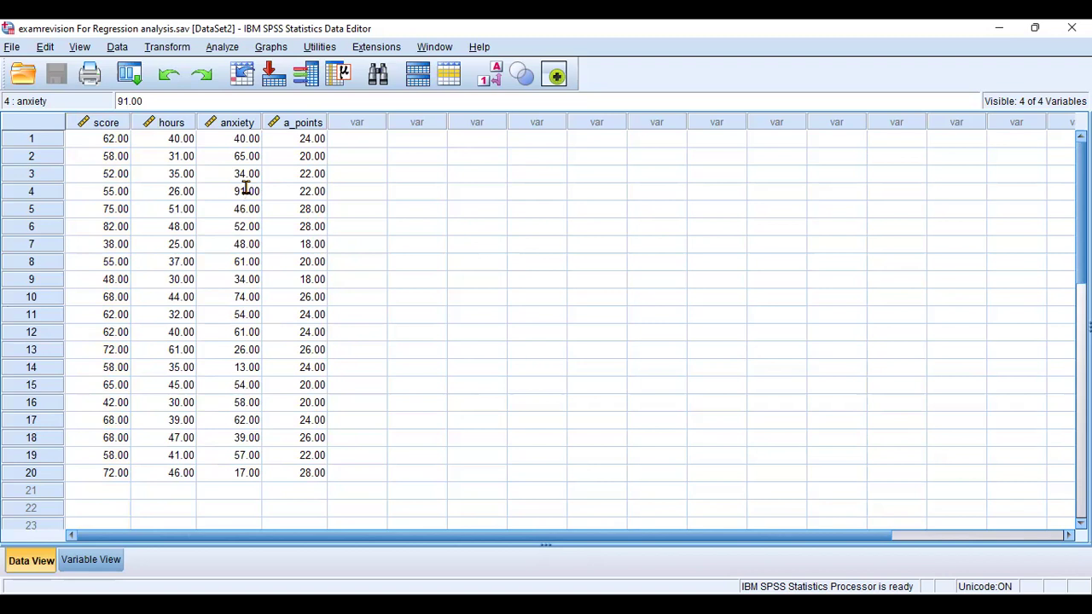
{"action": "left_click", "coordinate": [117, 139]}
{"action": "left_click", "coordinate": [114, 126]}
{"action": "left_click", "coordinate": [168, 125]}
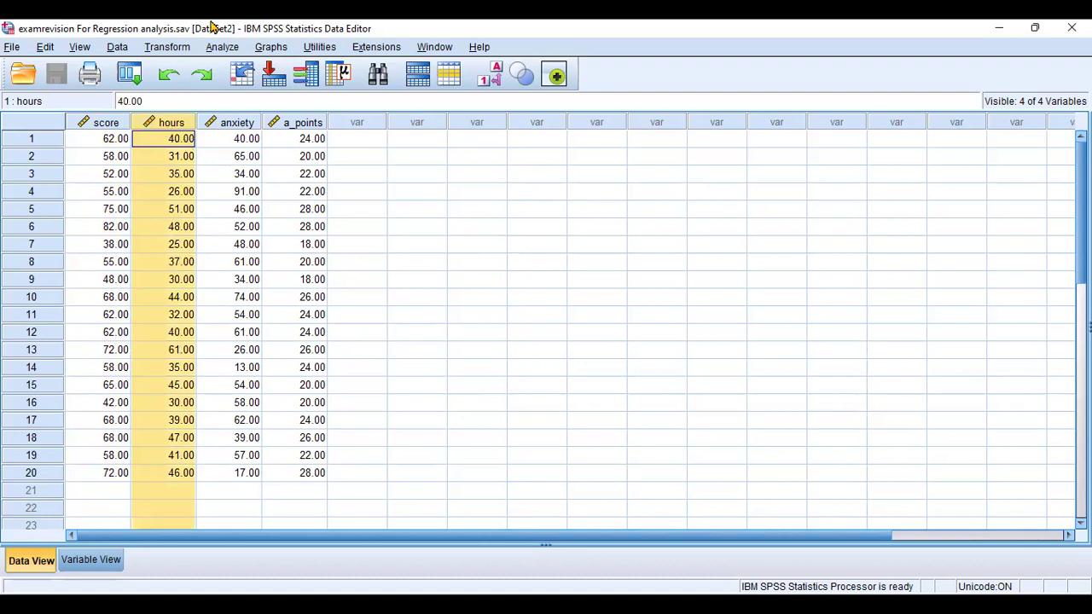
Step: Set up a bivariate correlation with exam score and hours spent revising as the variables
{"action": "left_click", "coordinate": [223, 49]}
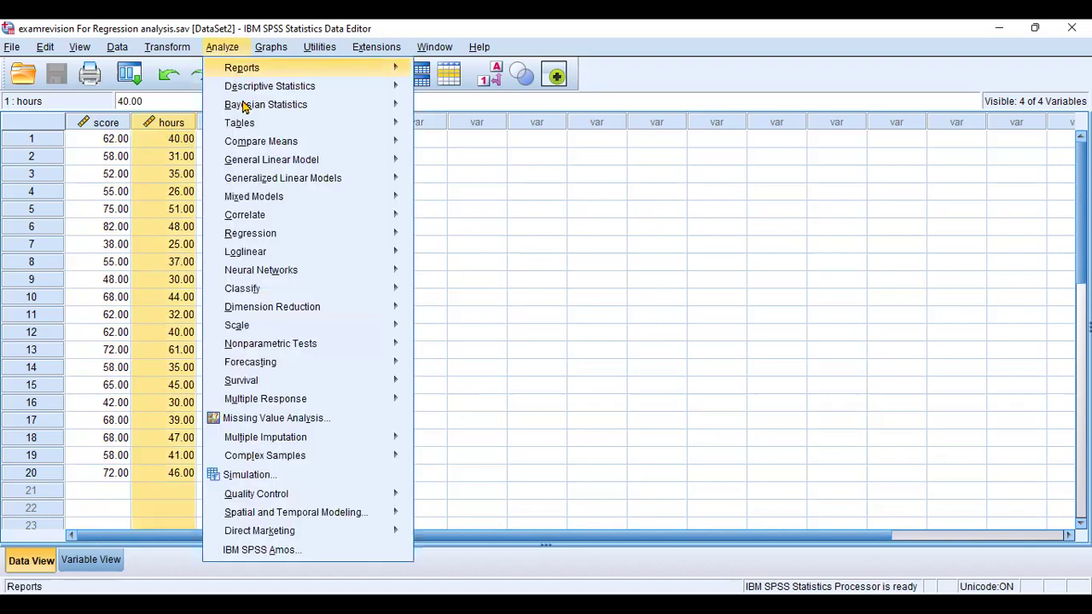
{"action": "mouse_move", "coordinate": [262, 220]}
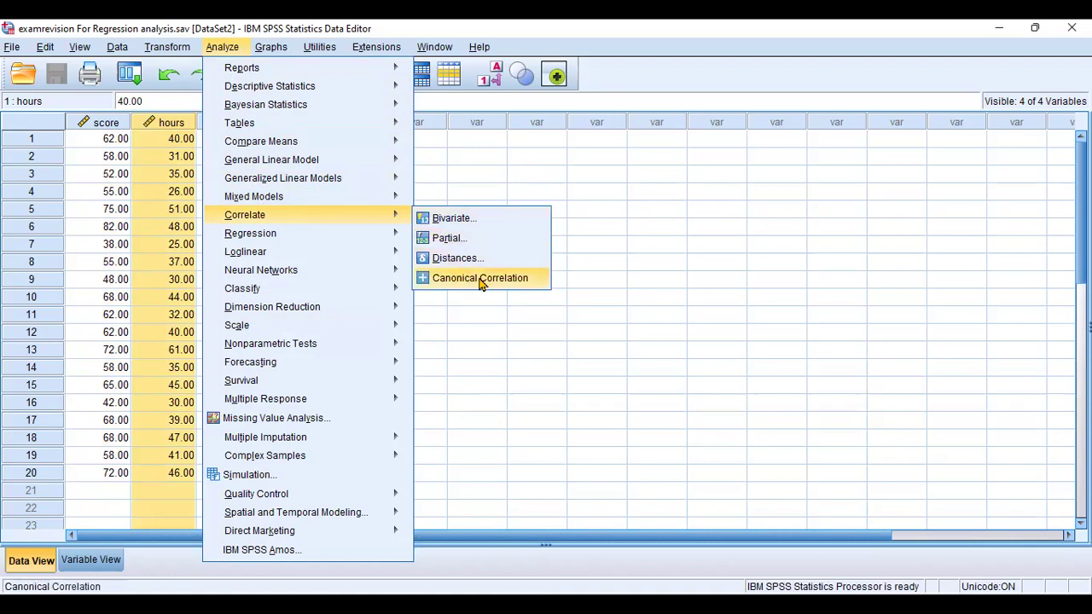
{"action": "left_click", "coordinate": [461, 223]}
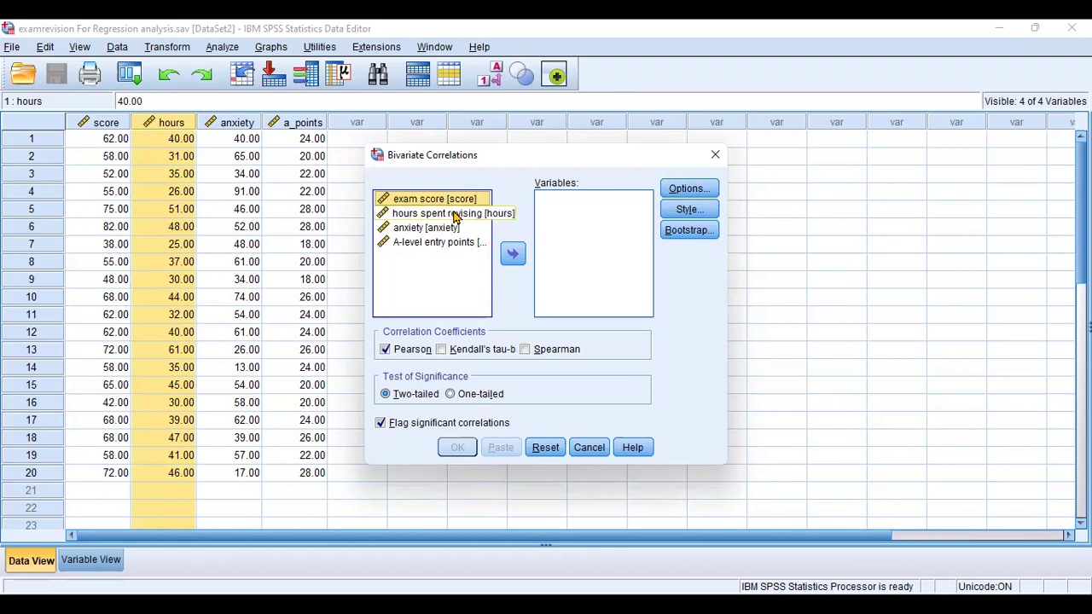
{"action": "left_click", "coordinate": [511, 249]}
{"action": "left_click", "coordinate": [463, 203]}
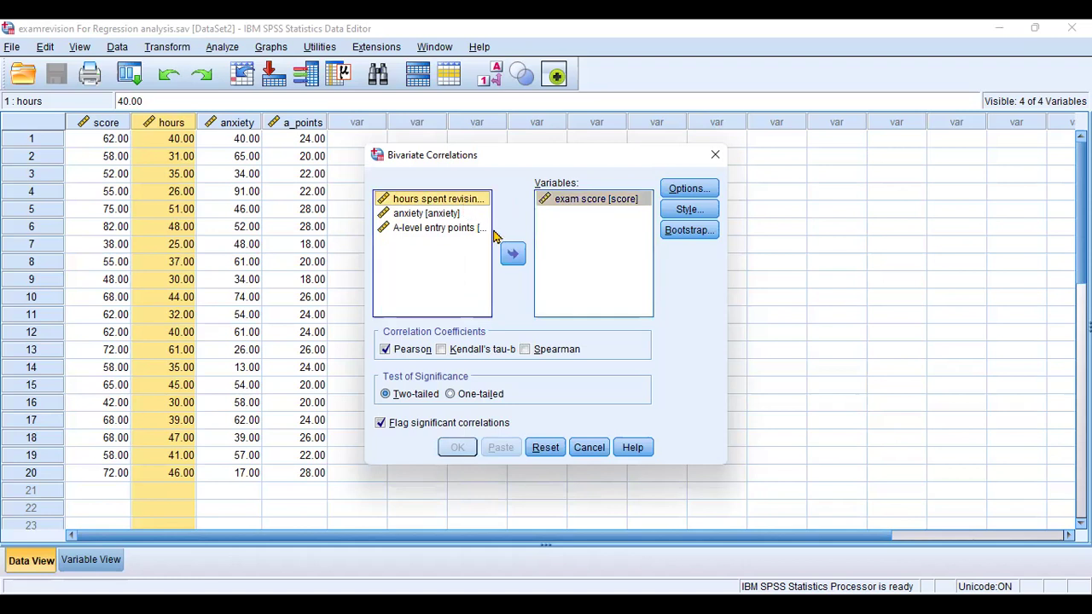
{"action": "left_click", "coordinate": [512, 254]}
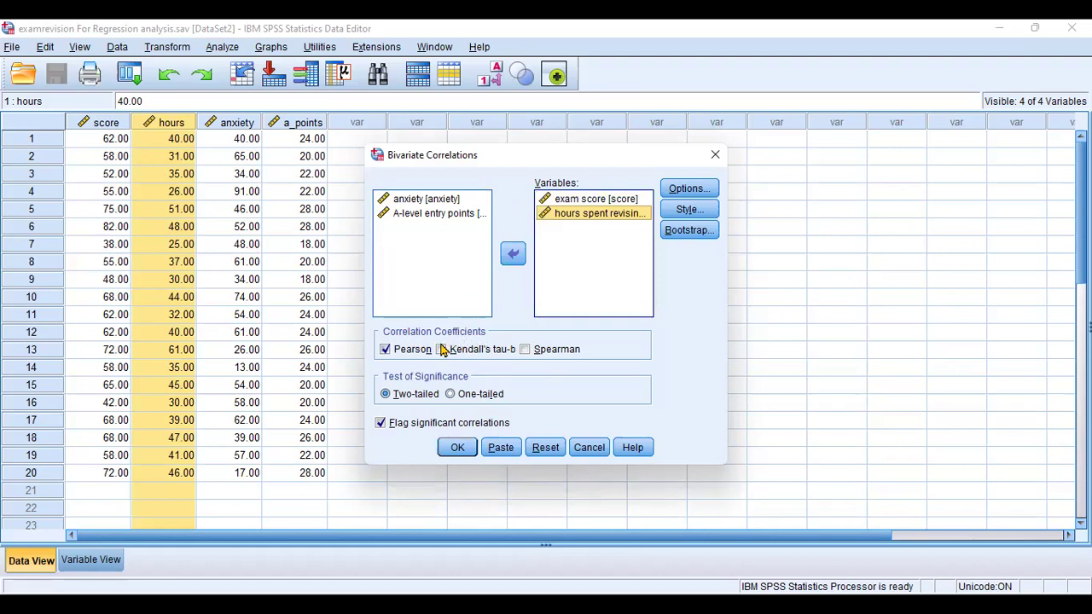
{"action": "left_click", "coordinate": [405, 351]}
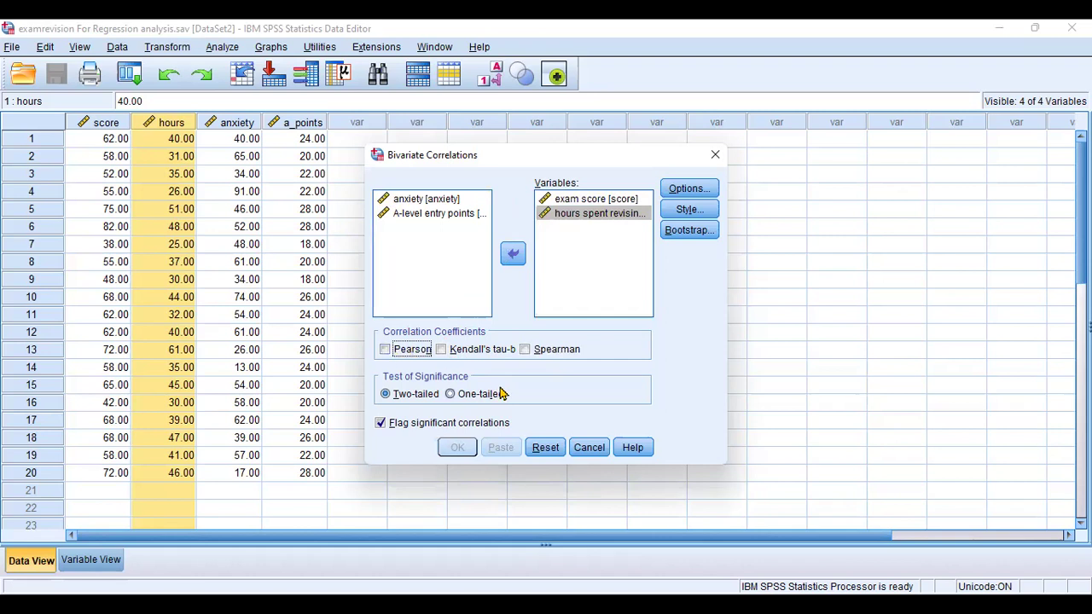
{"action": "left_click", "coordinate": [386, 350]}
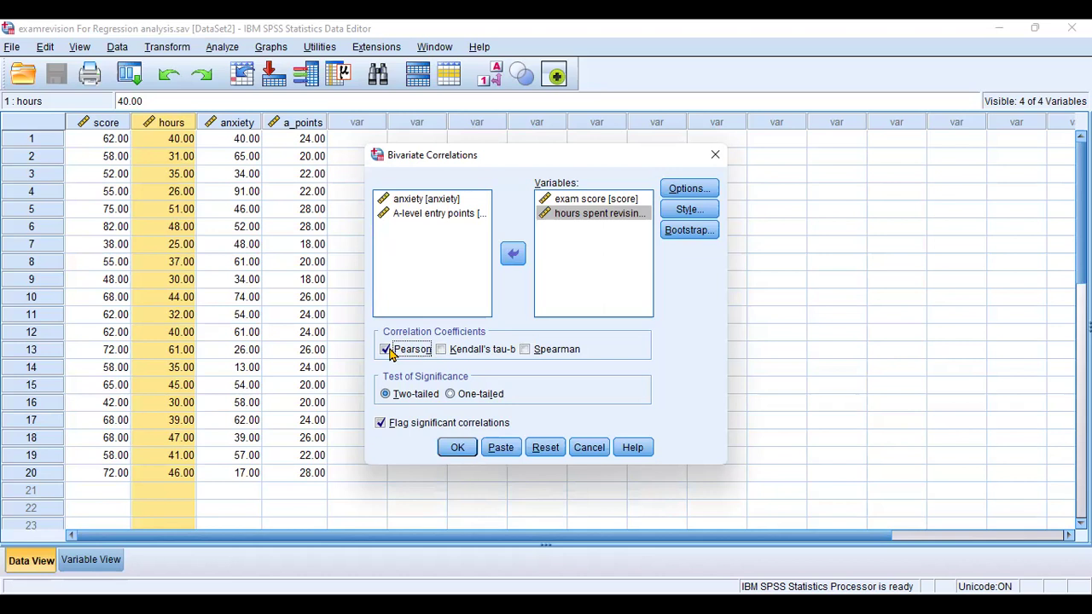
{"action": "left_click", "coordinate": [526, 349]}
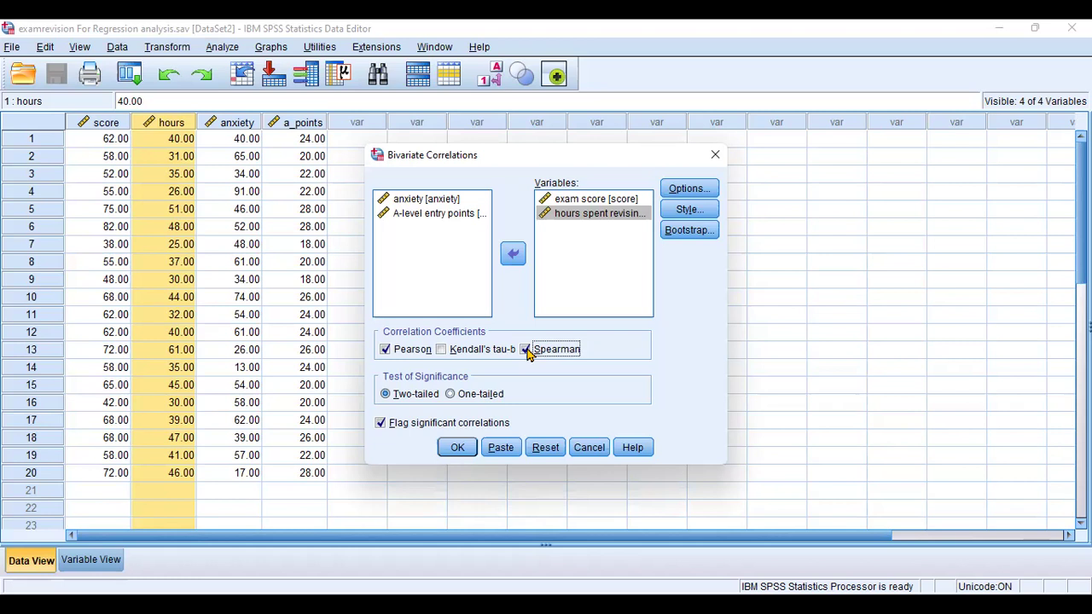
{"action": "left_click", "coordinate": [526, 350]}
Step: Run the two-tailed Pearson correlation with missing cases excluded pairwise and significant correlations flagged
{"action": "left_click", "coordinate": [680, 189]}
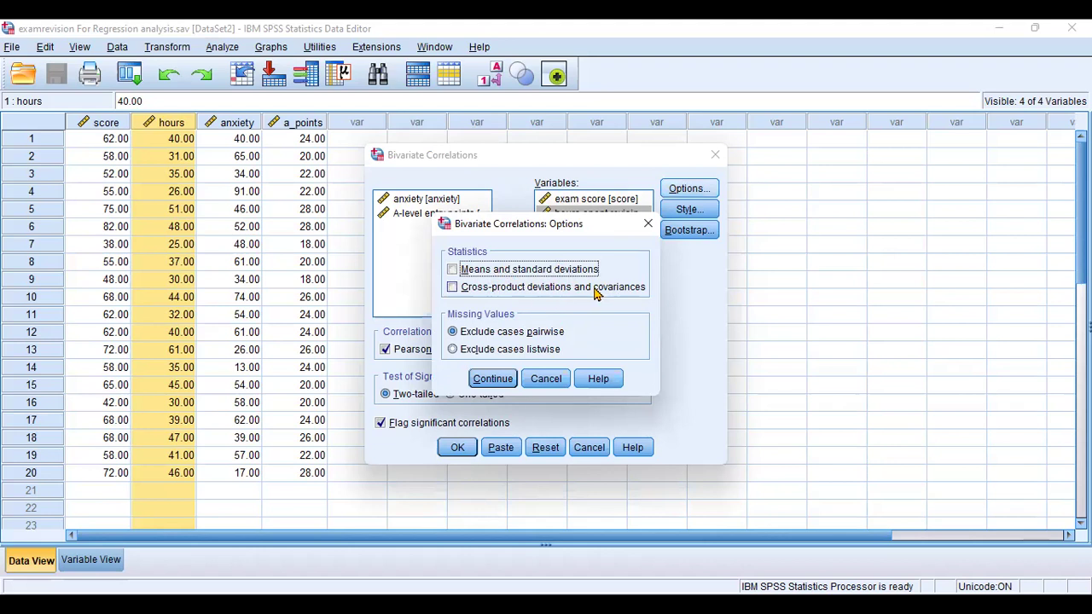
{"action": "left_click", "coordinate": [499, 381]}
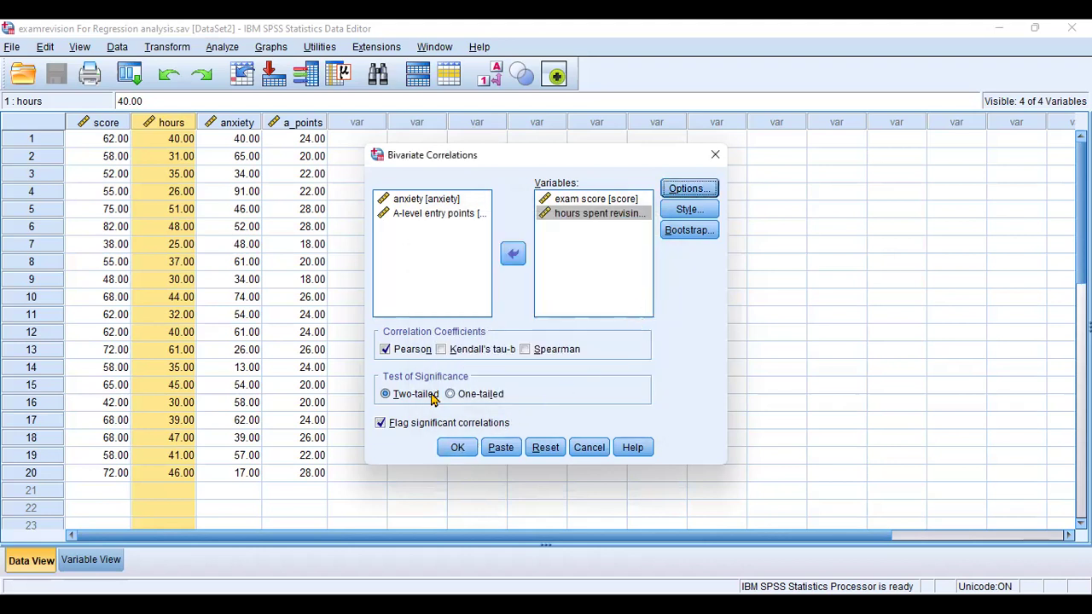
{"action": "left_click", "coordinate": [455, 457]}
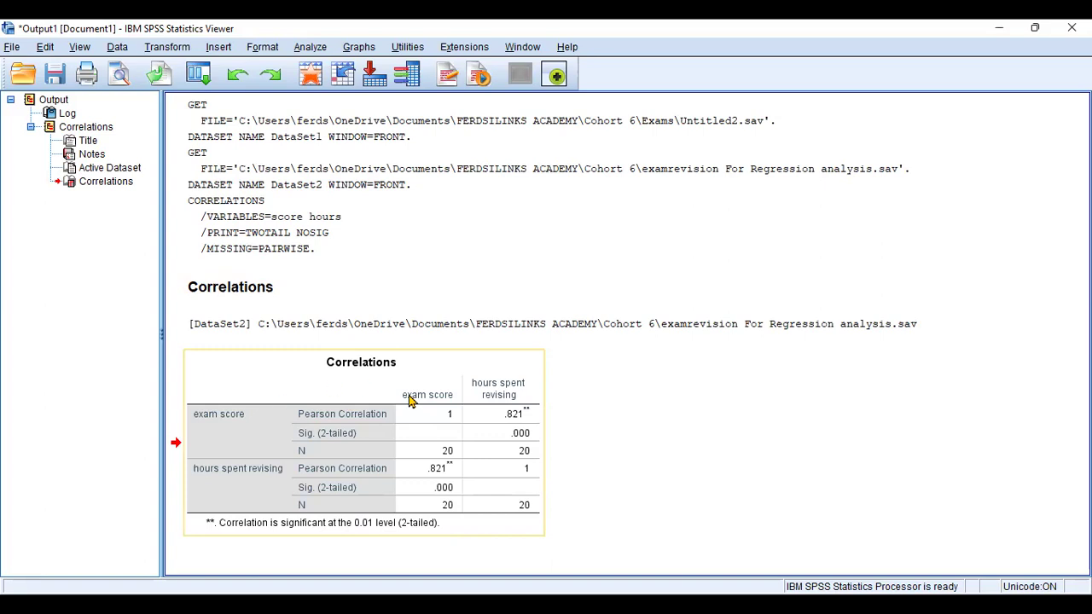
{"action": "left_click", "coordinate": [428, 416]}
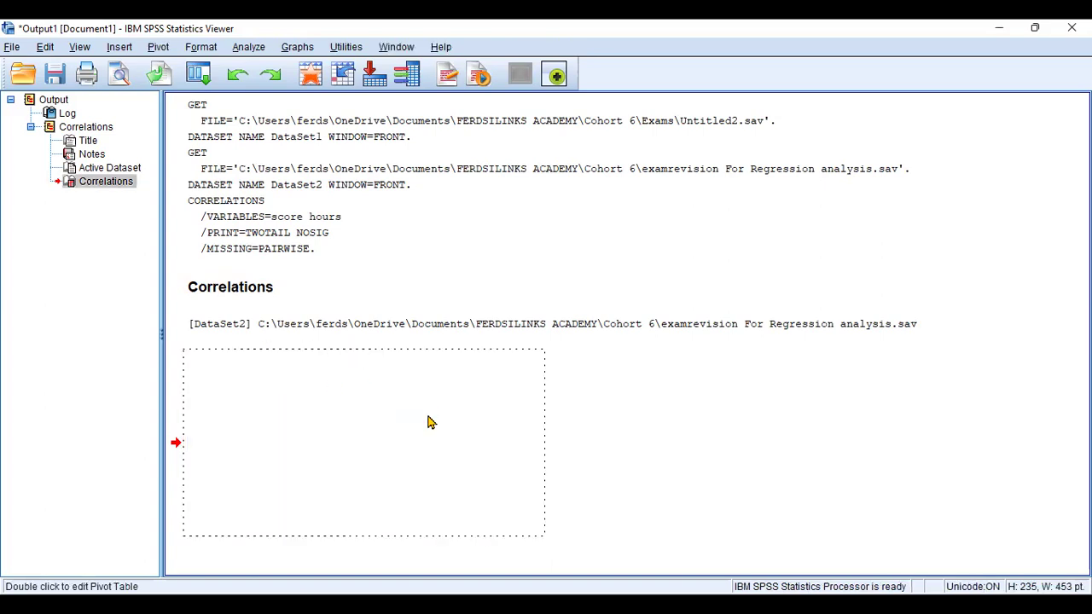
{"action": "left_click", "coordinate": [439, 418]}
{"action": "right_click", "coordinate": [439, 418]}
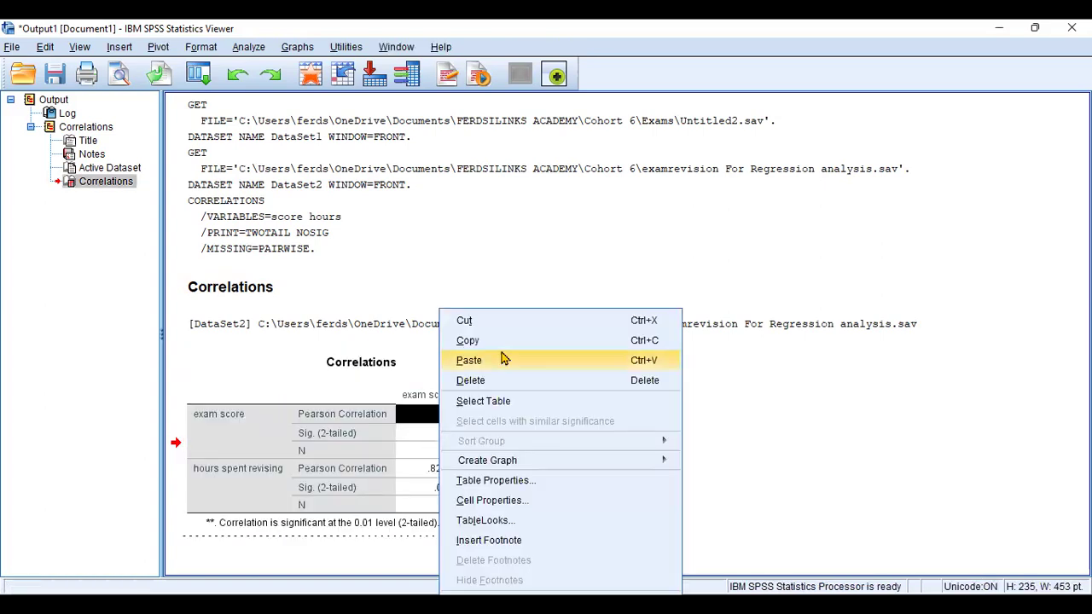
{"action": "left_click", "coordinate": [503, 345]}
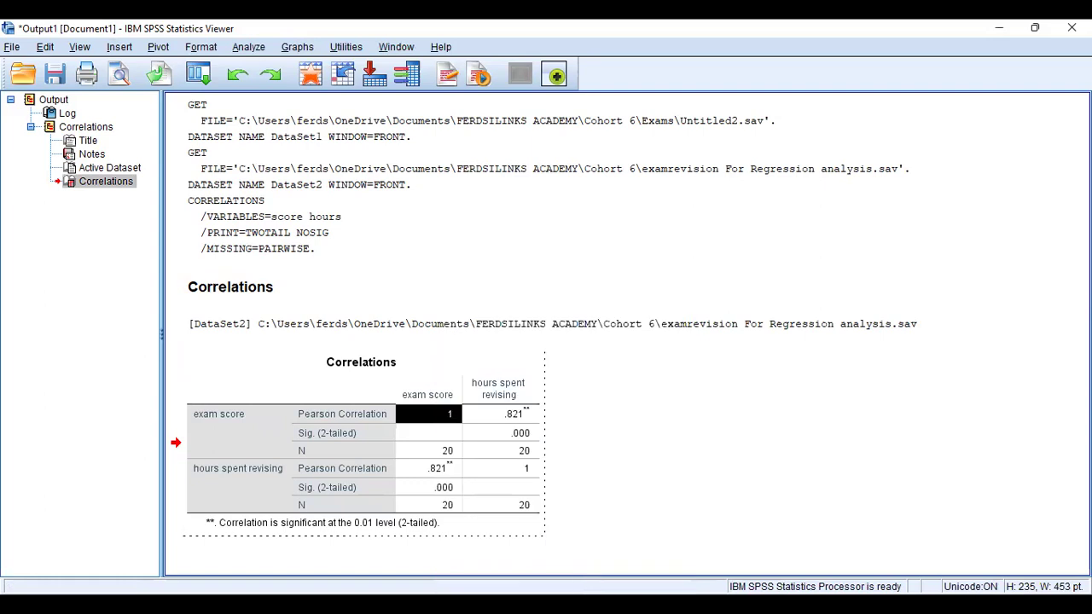
{"action": "key", "text": "alt+Tab"}
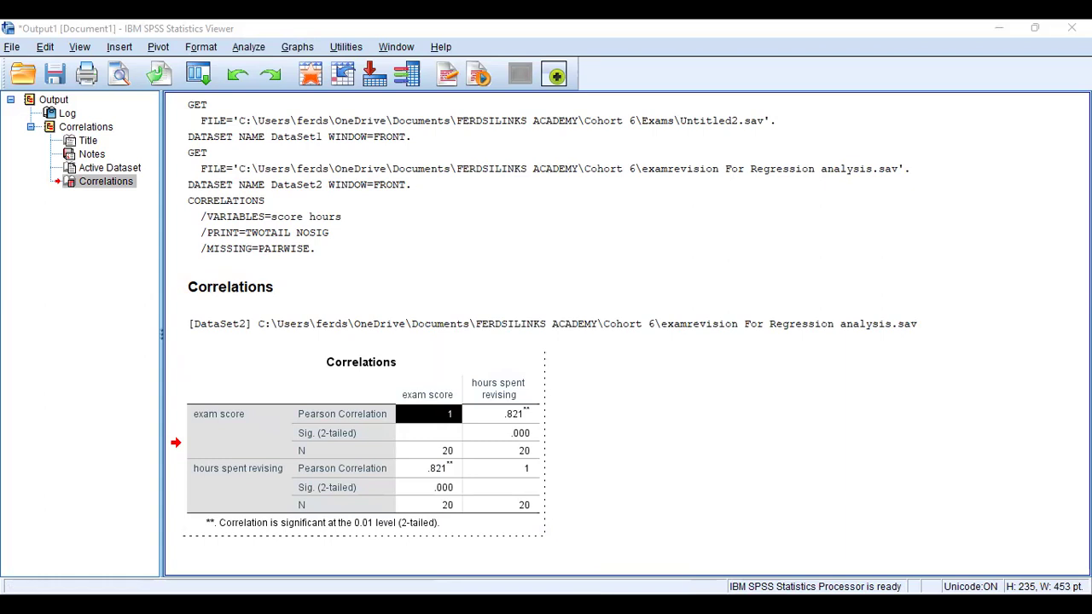
{"action": "left_click", "coordinate": [658, 206]}
Step: Copy the whole Correlations output table and paste it into the blank Word document
{"action": "left_click", "coordinate": [353, 346]}
{"action": "left_click", "coordinate": [290, 399]}
{"action": "right_click", "coordinate": [290, 399]}
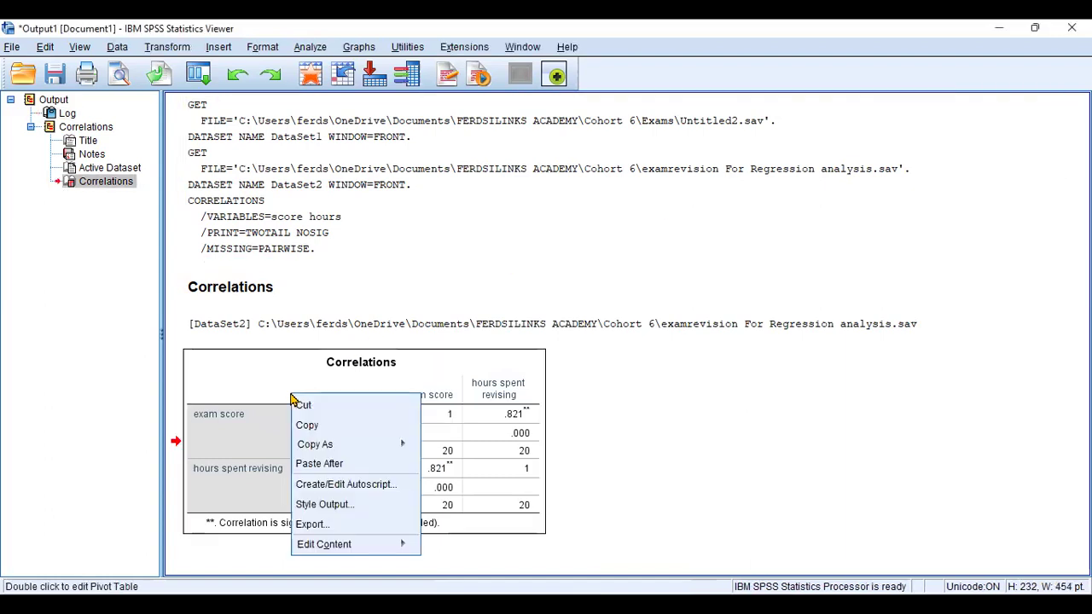
{"action": "left_click", "coordinate": [311, 424]}
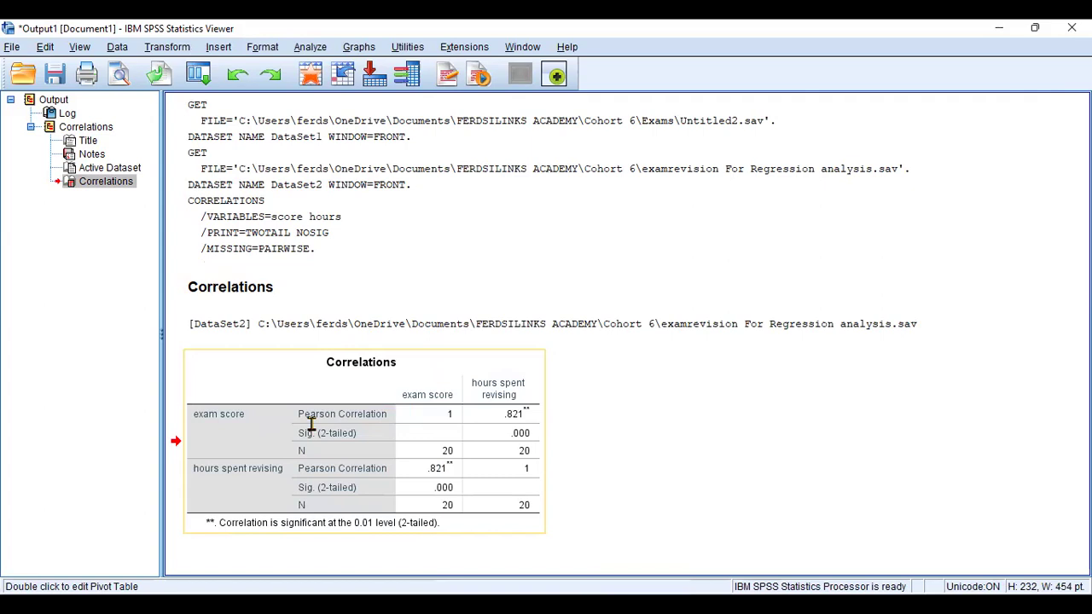
{"action": "key", "text": "alt+Tab"}
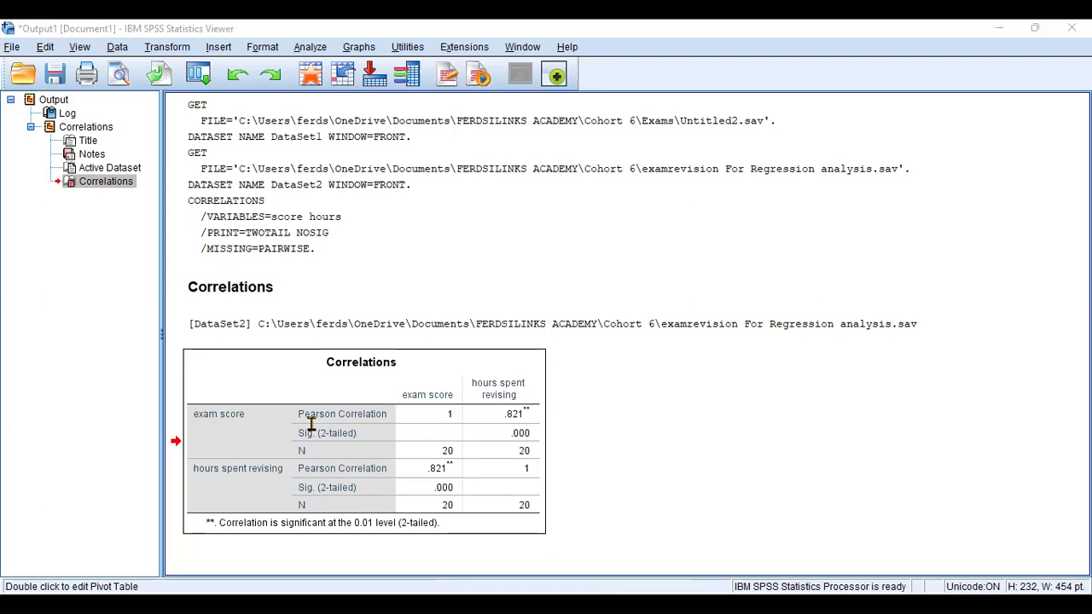
{"action": "key", "text": "ctrl+v"}
{"action": "scroll", "coordinate": [311, 424], "scroll_direction": "down", "scroll_amount": 1}
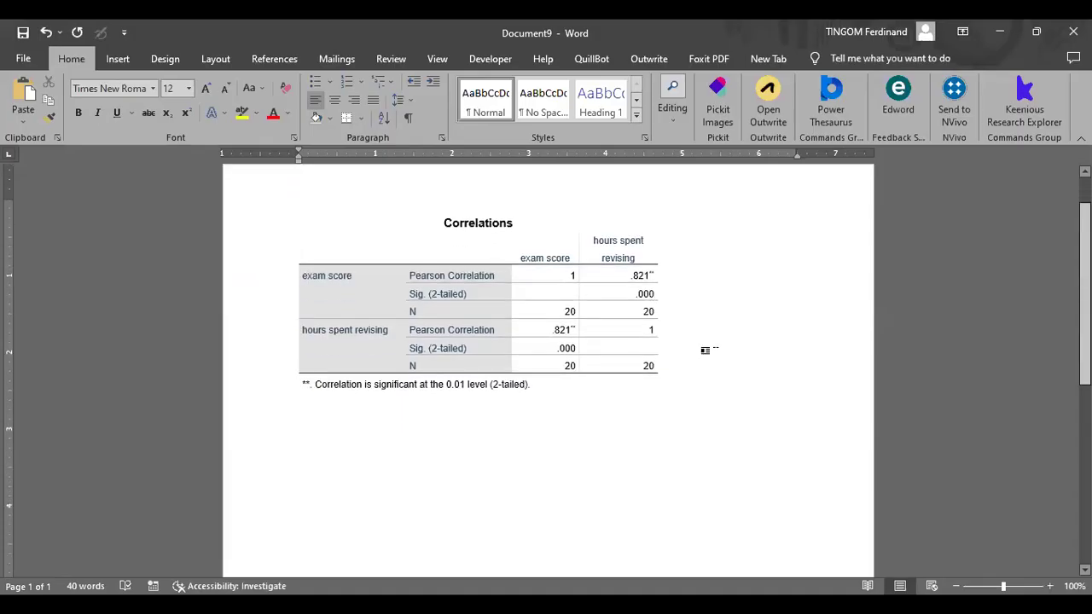
Step: Examine the exam score row of the pasted table, reading its Pearson correlation with itself and with hours spent revising
{"action": "left_click_drag", "start_coordinate": [310, 275], "coordinate": [557, 256]}
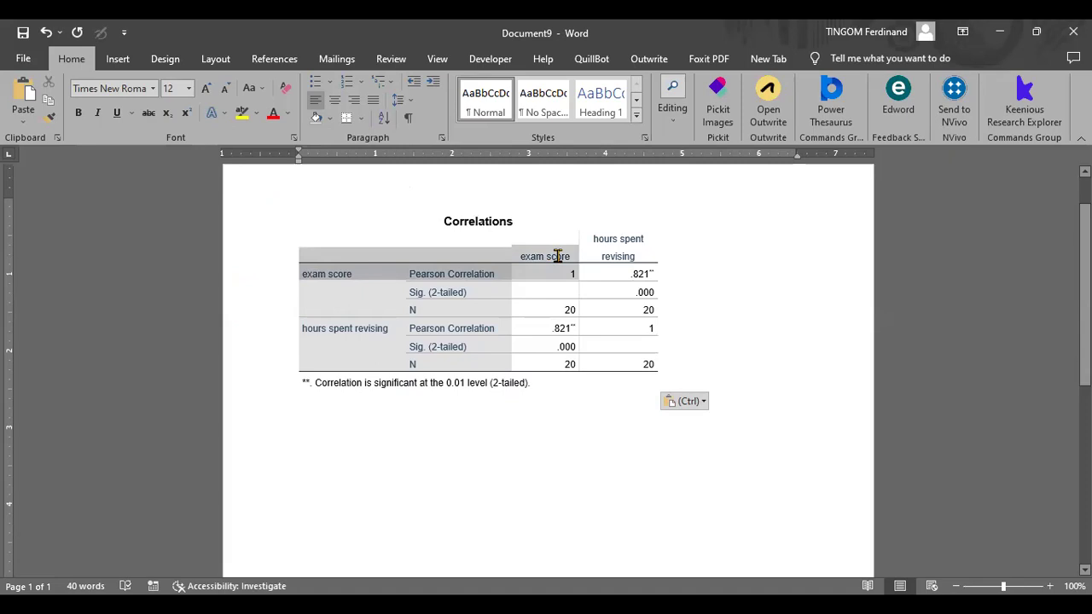
{"action": "left_click_drag", "start_coordinate": [557, 256], "coordinate": [557, 256]}
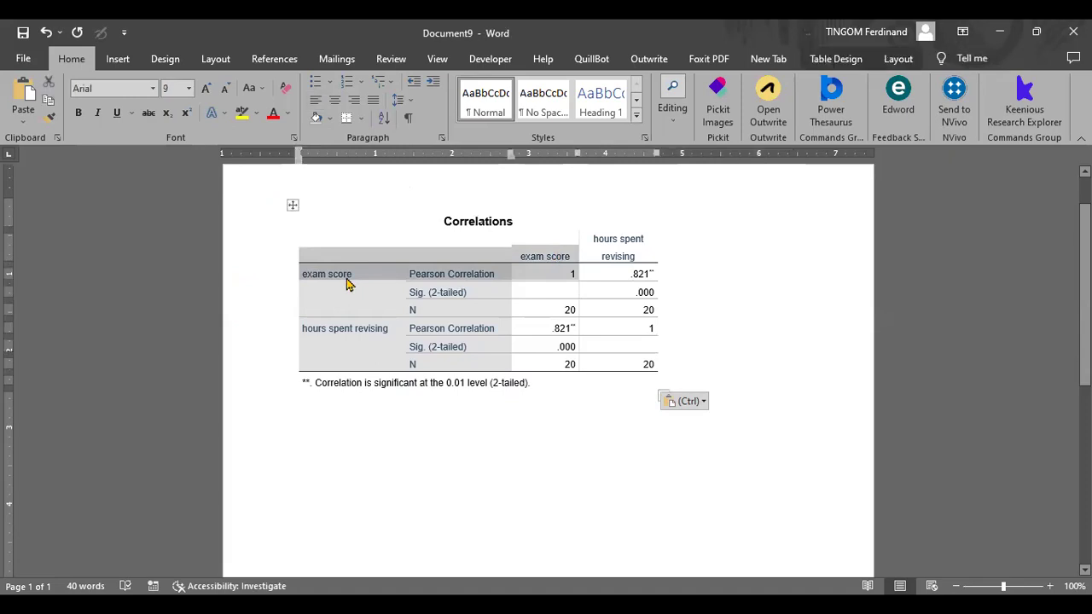
{"action": "left_click", "coordinate": [313, 273]}
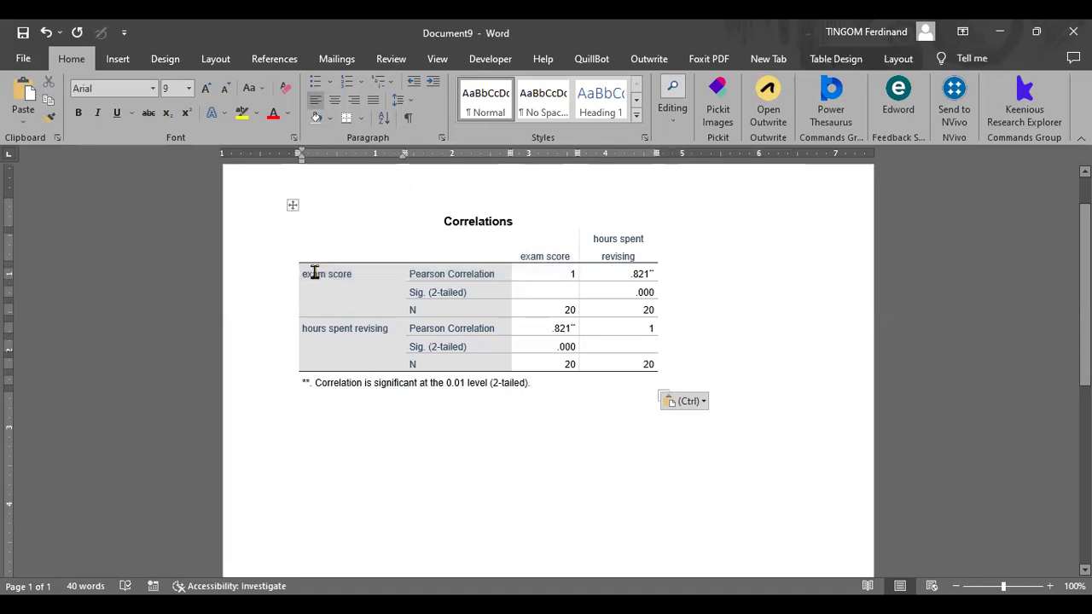
{"action": "triple_click", "coordinate": [358, 273]}
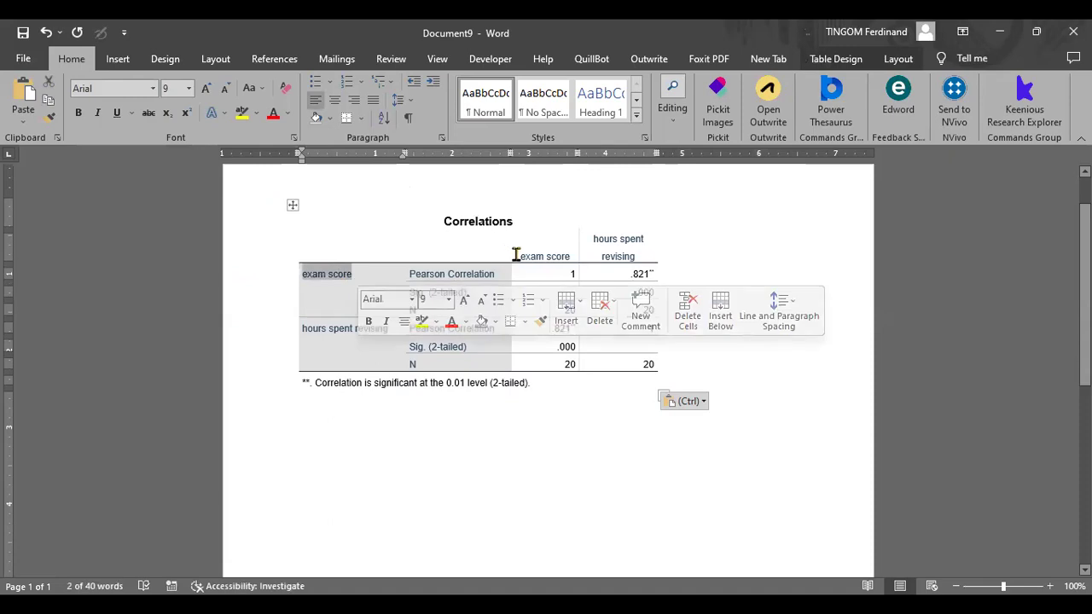
{"action": "left_click", "coordinate": [588, 212]}
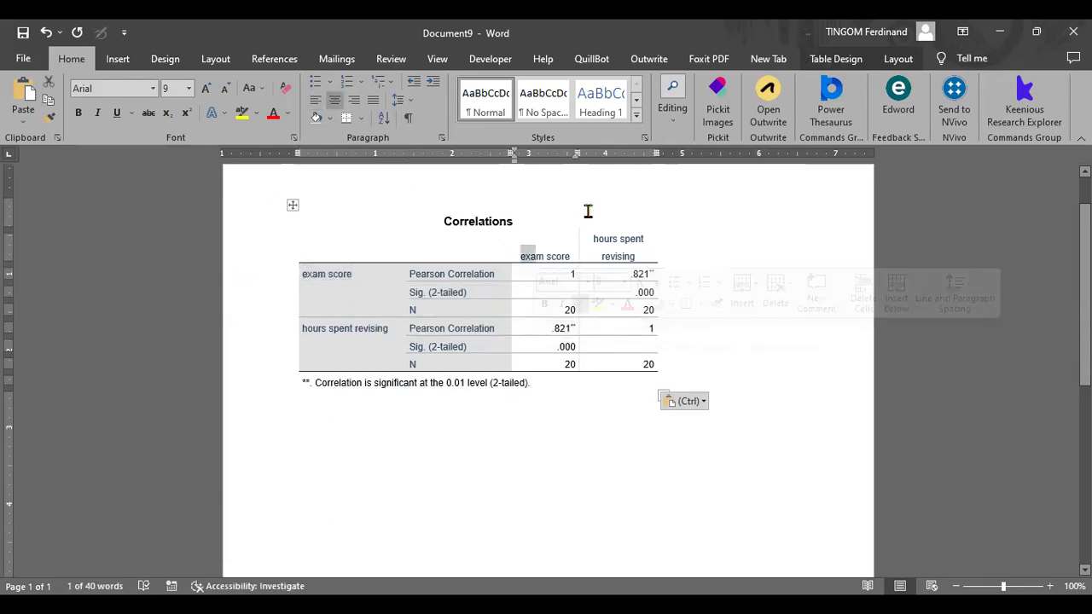
{"action": "double_click", "coordinate": [572, 272]}
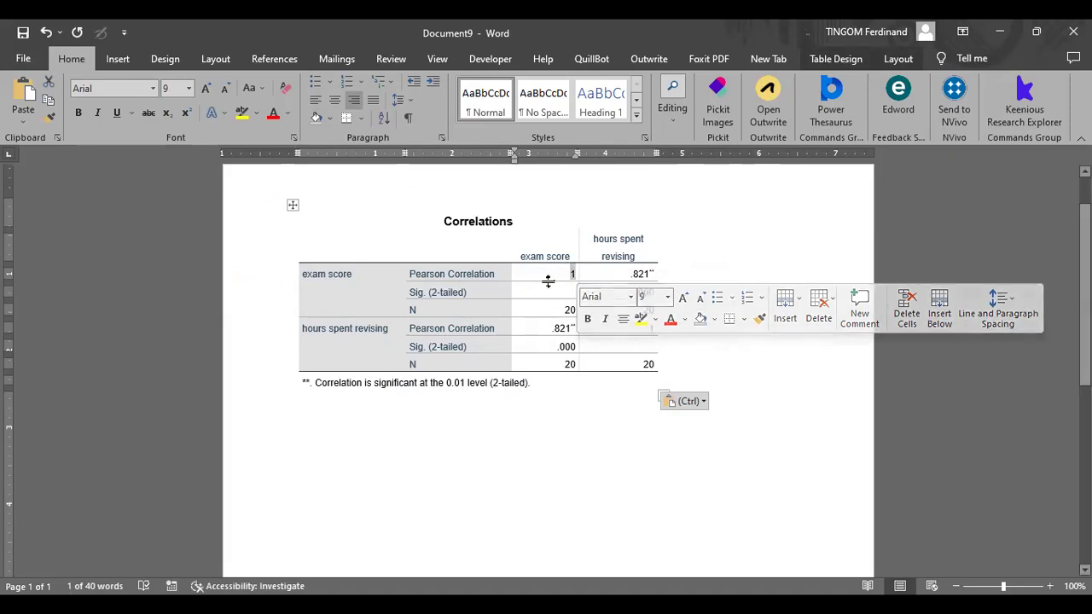
{"action": "left_click", "coordinate": [302, 274]}
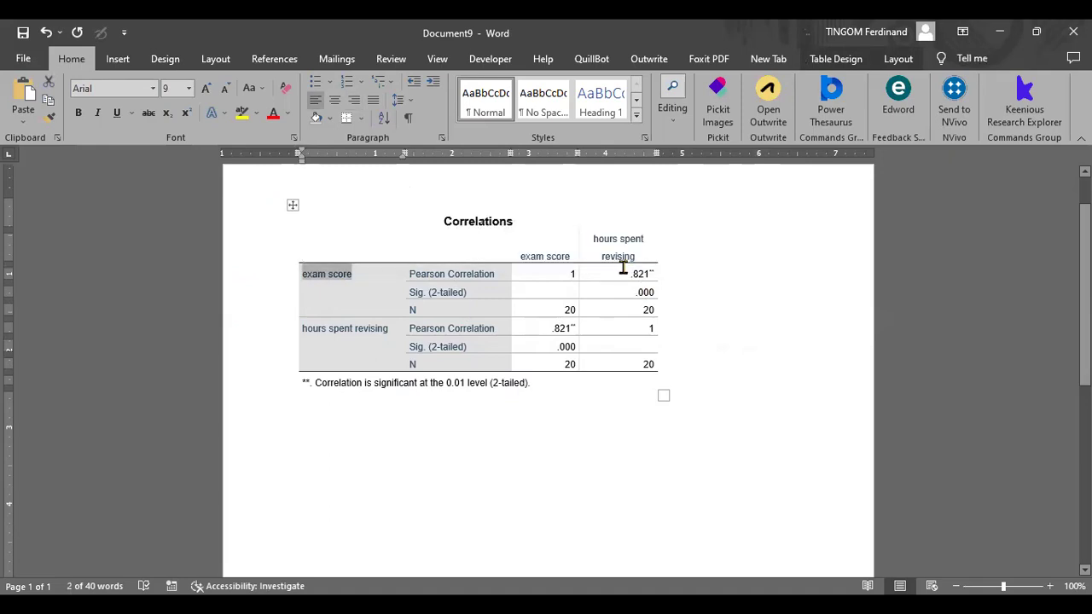
{"action": "double_click", "coordinate": [642, 275]}
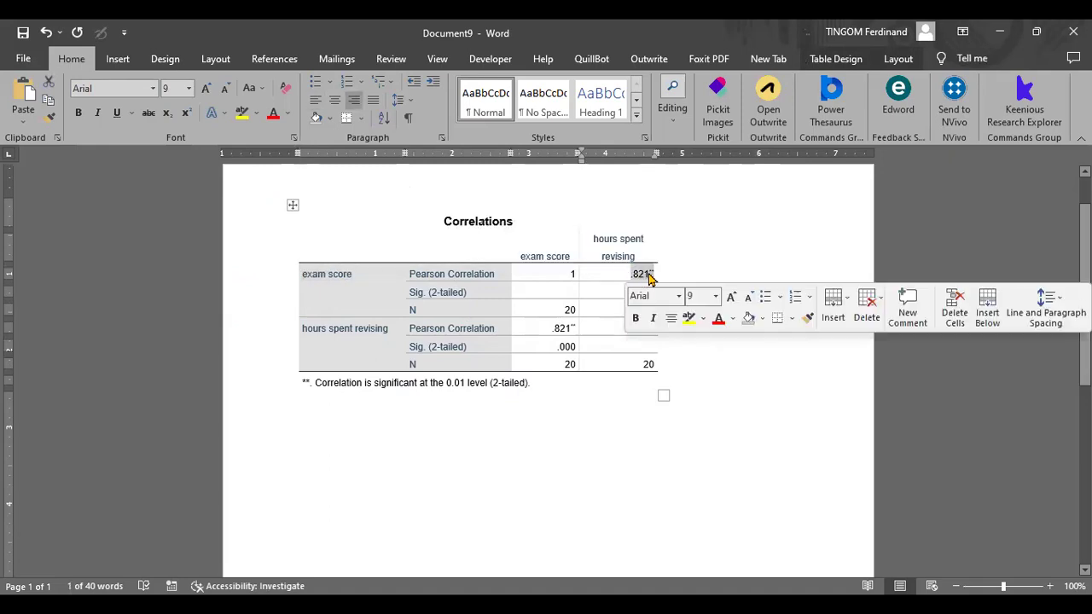
Step: Highlight the note "Correlation is significant at the 0.01 level (2-tailed)." beneath the pasted table in yellow
{"action": "left_click", "coordinate": [648, 274]}
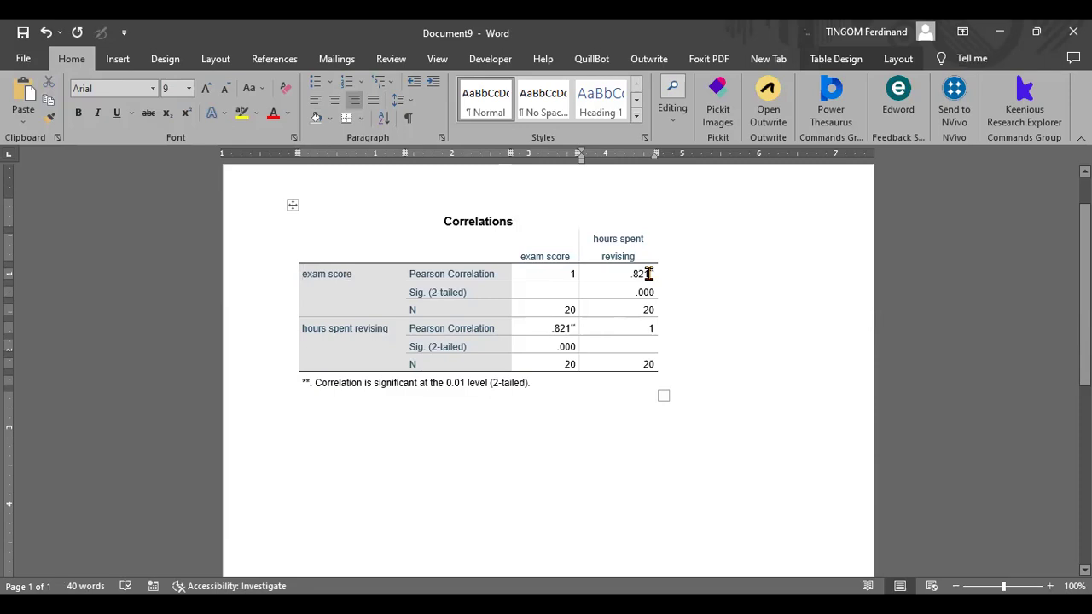
{"action": "key", "text": "ctrl+v"}
{"action": "left_click", "coordinate": [572, 285]}
{"action": "left_click_drag", "start_coordinate": [631, 285], "coordinate": [661, 291]}
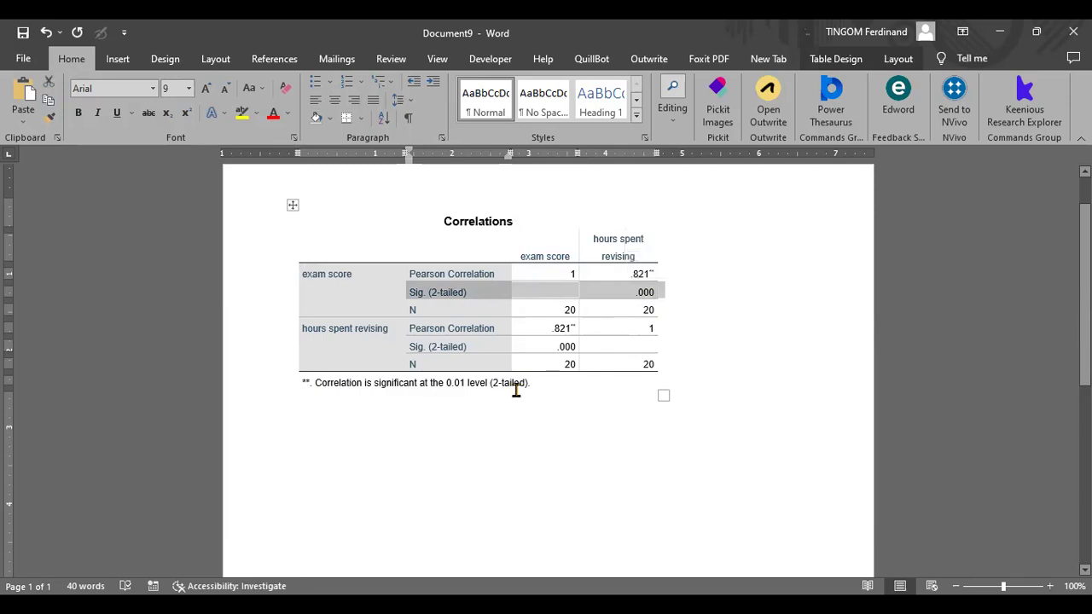
{"action": "left_click_drag", "start_coordinate": [302, 380], "coordinate": [692, 373]}
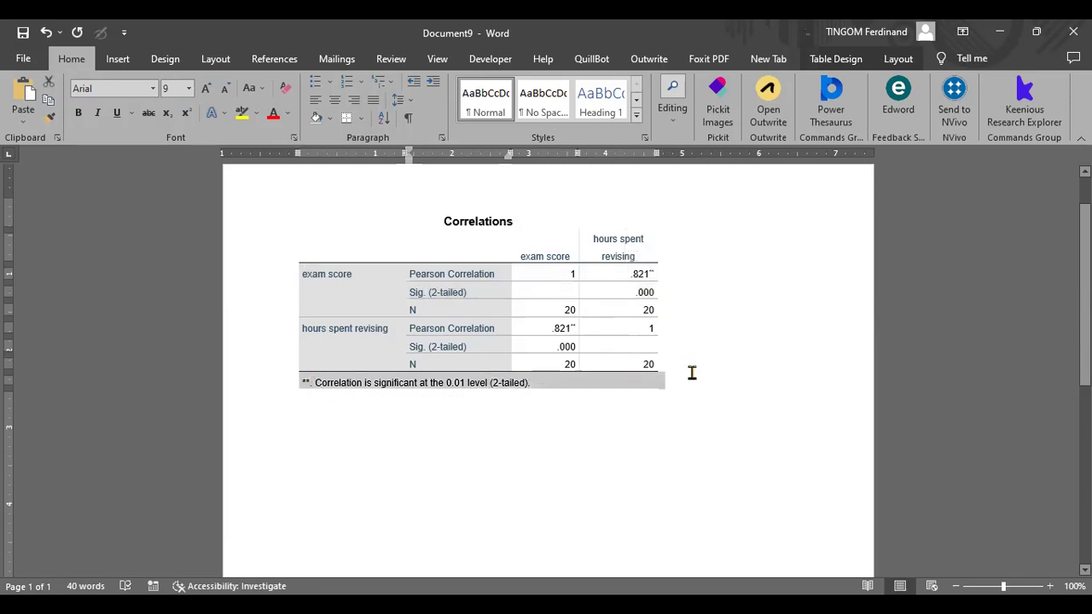
{"action": "left_click", "coordinate": [242, 115]}
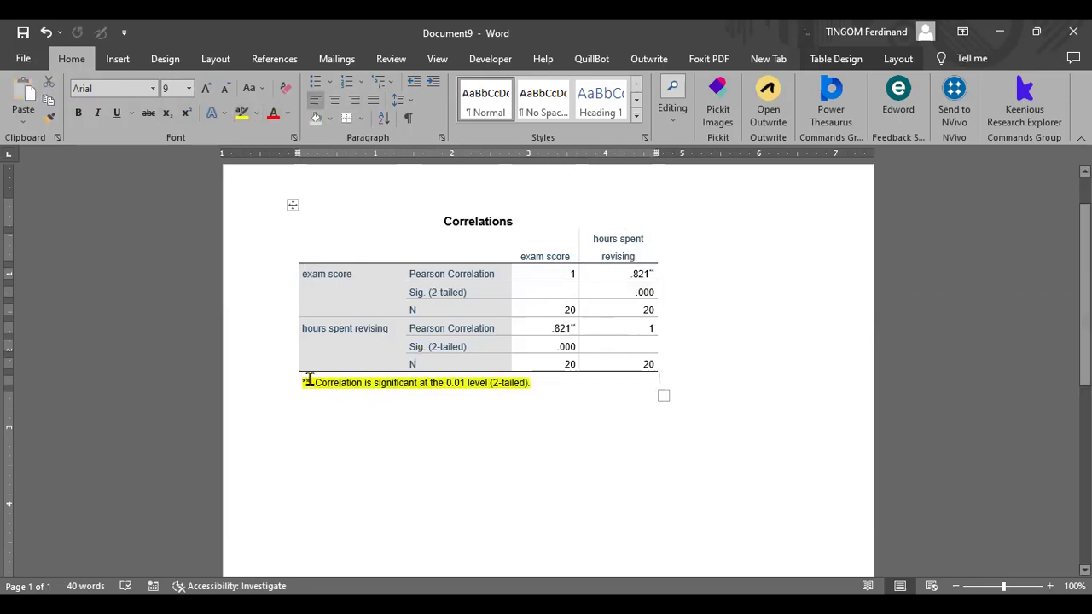
{"action": "key", "text": "ctrl+z"}
{"action": "left_click", "coordinate": [646, 276]}
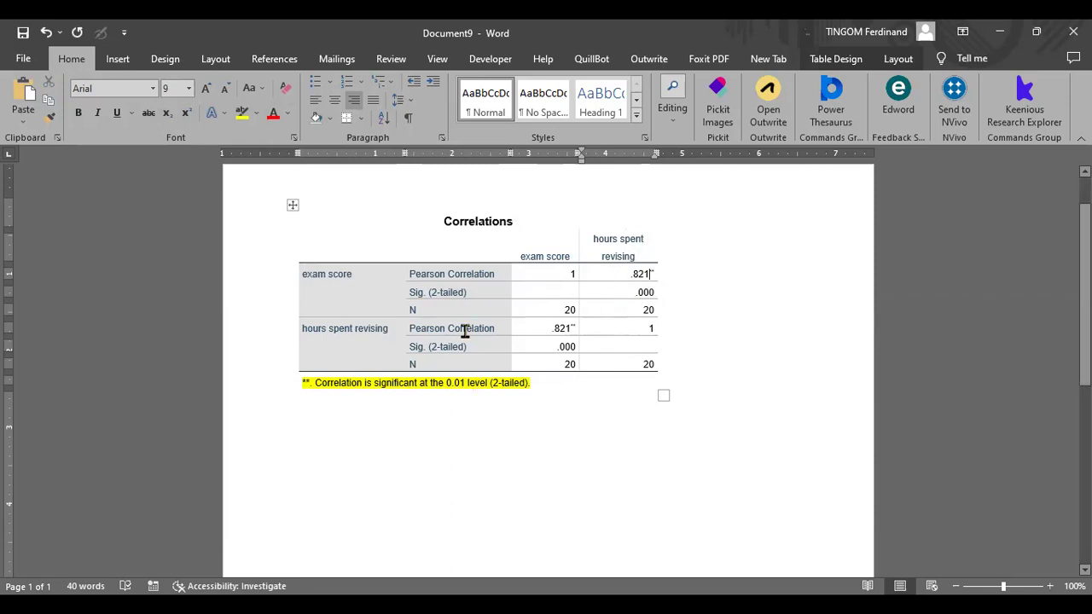
{"action": "left_click", "coordinate": [428, 382]}
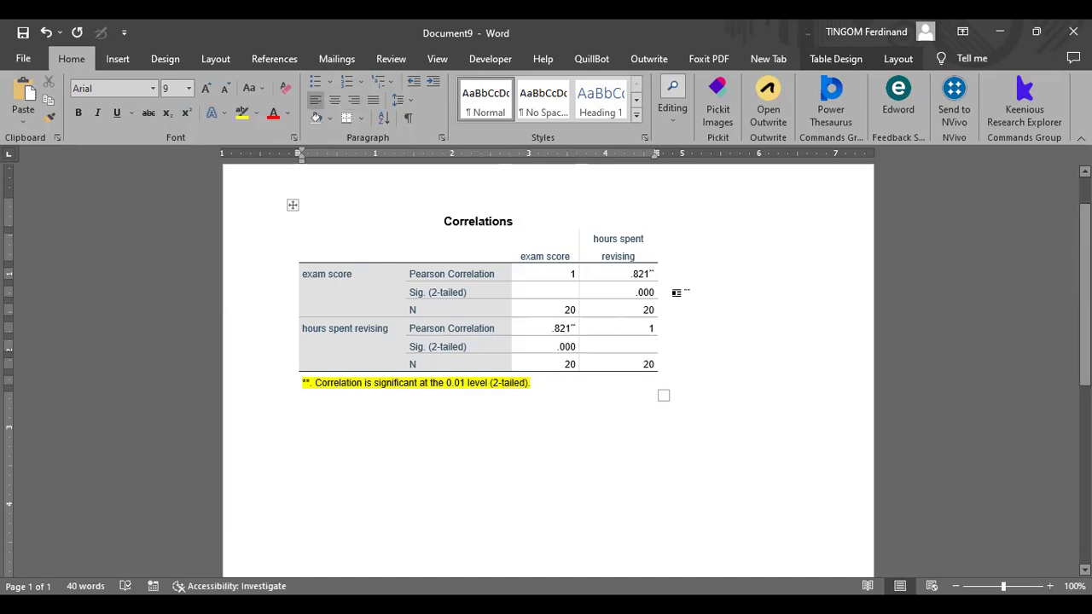
Step: Write below the table "There is a positive and significant relationship between exam score and hours spend revision(r =0.821, p<0.0001)."
{"action": "left_click", "coordinate": [403, 448]}
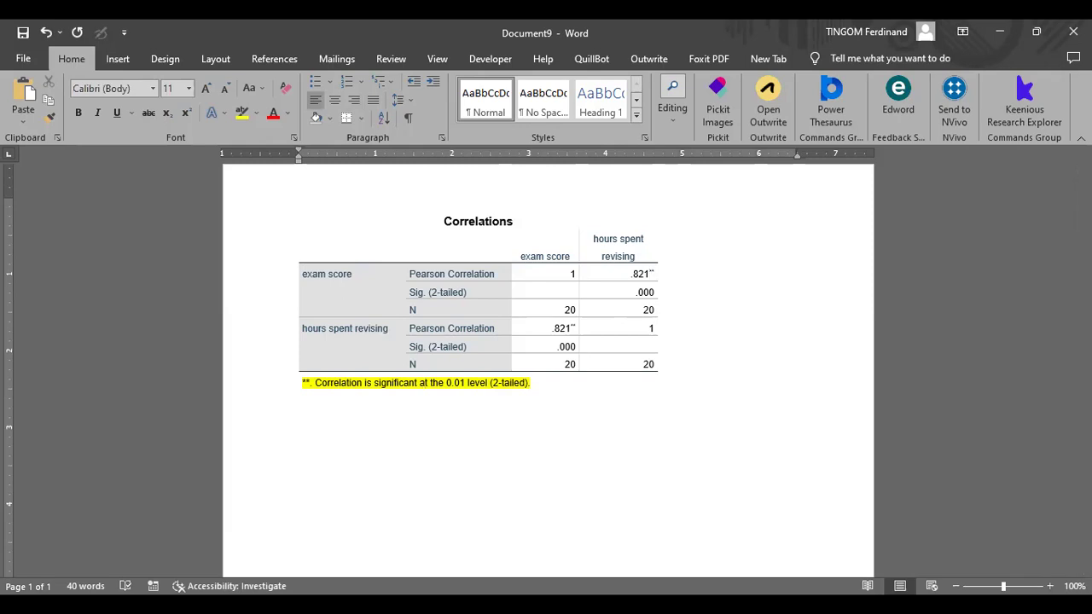
{"action": "type", "text": "There is a o"}
{"action": "key", "text": "BackSpace"}
{"action": "type", "text": "psoitv"}
{"action": "type", "text": "e and significant"}
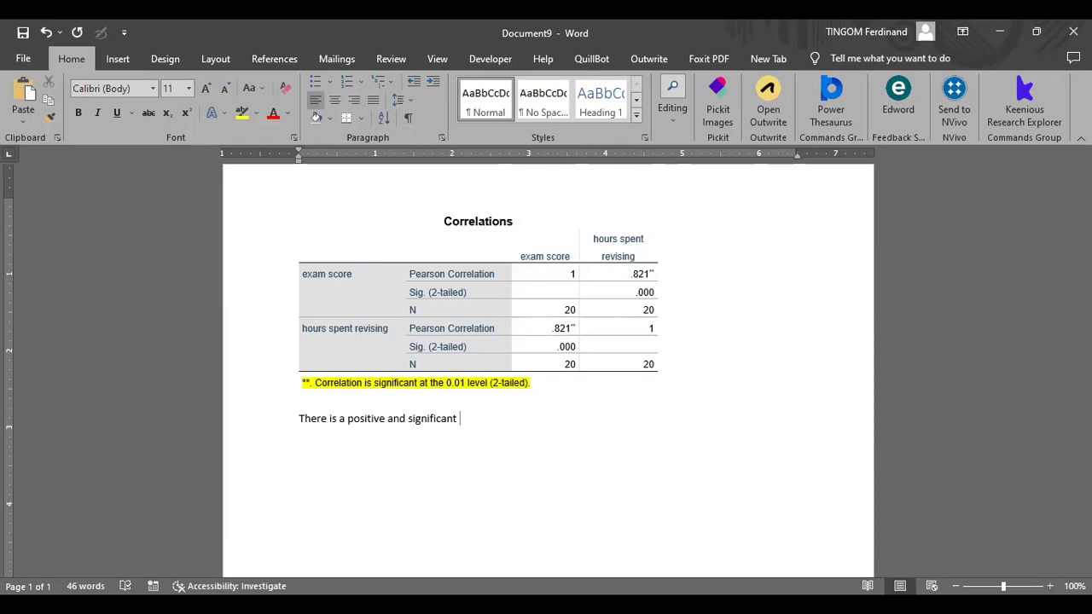
{"action": "type", "text": "relationship between"}
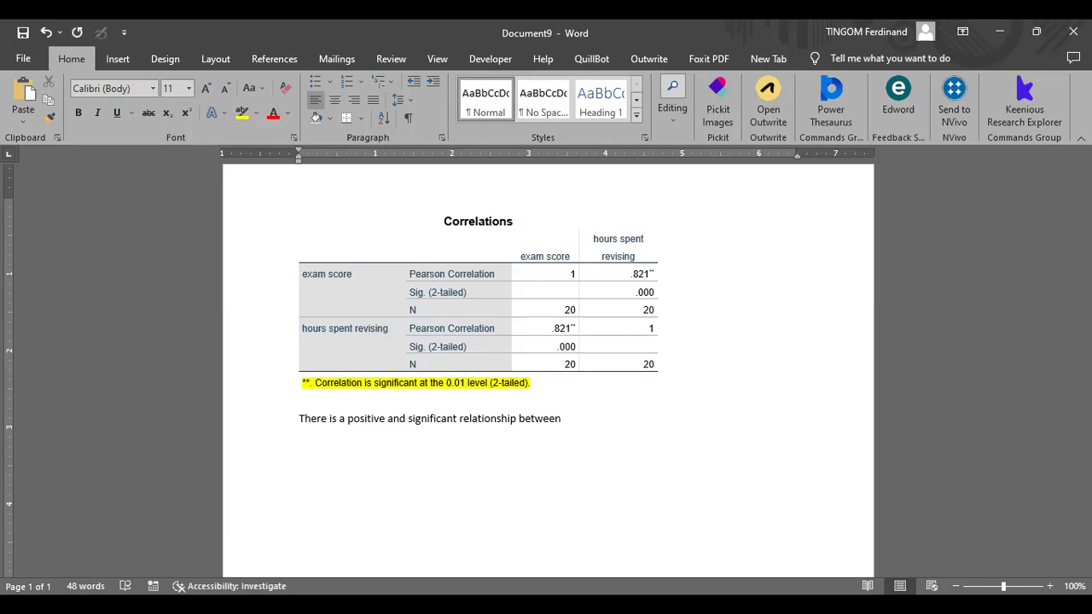
{"action": "type", "text": " exam score and hours spand"}
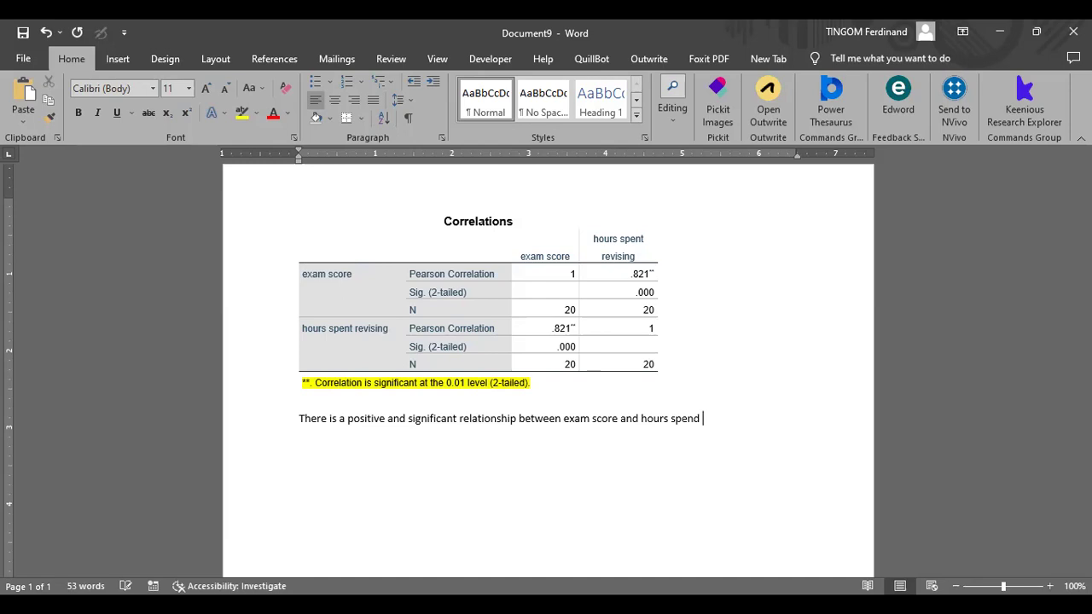
{"action": "type", "text": " revisiong(r =0.821"}
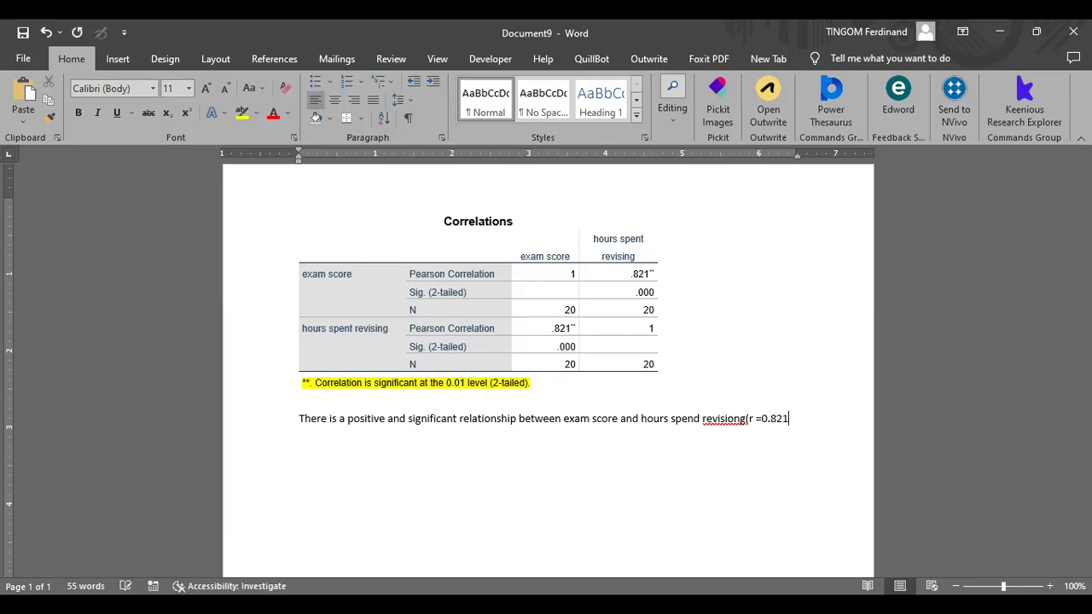
{"action": "type", "text": ", p<0.0001)"}
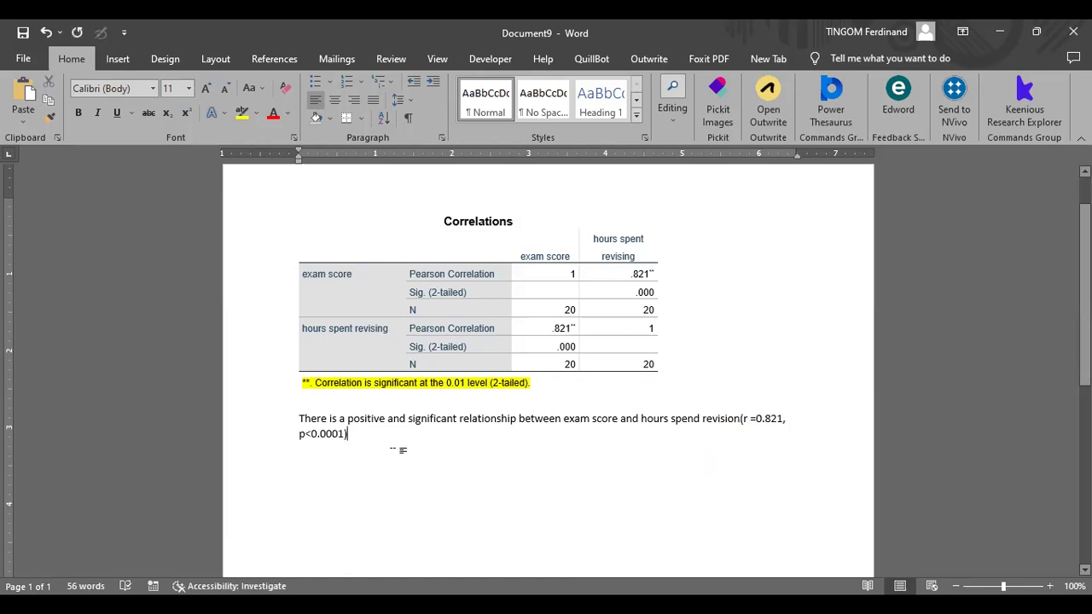
{"action": "type", "text": "."}
Step: Delete the hours spent revising rows from the pasted Correlations table, keeping only the exam score rows
{"action": "left_click_drag", "start_coordinate": [629, 356], "coordinate": [716, 375]}
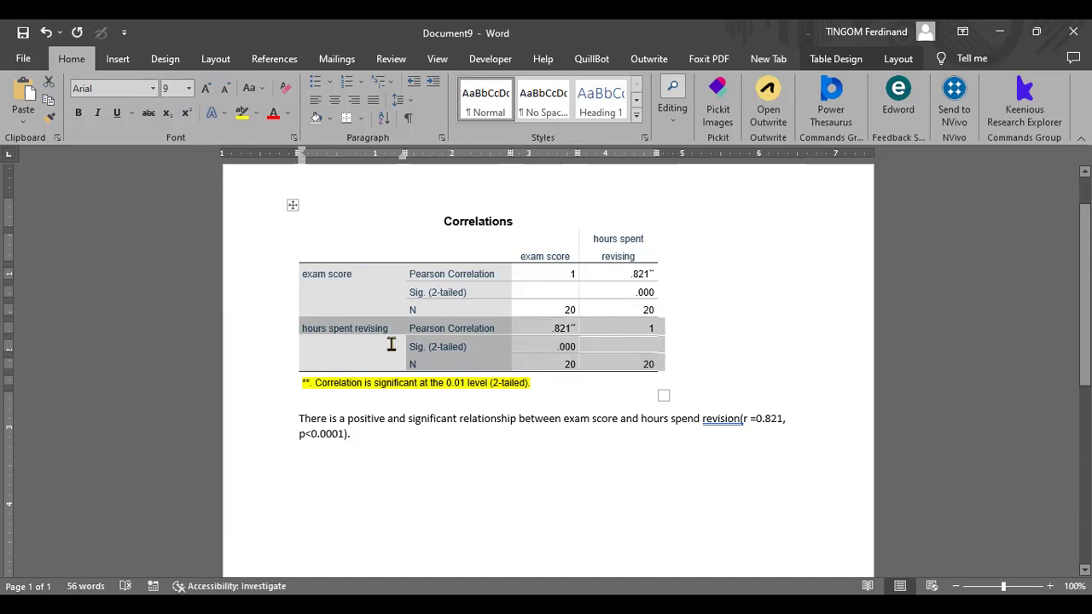
{"action": "key", "text": "BackSpace"}
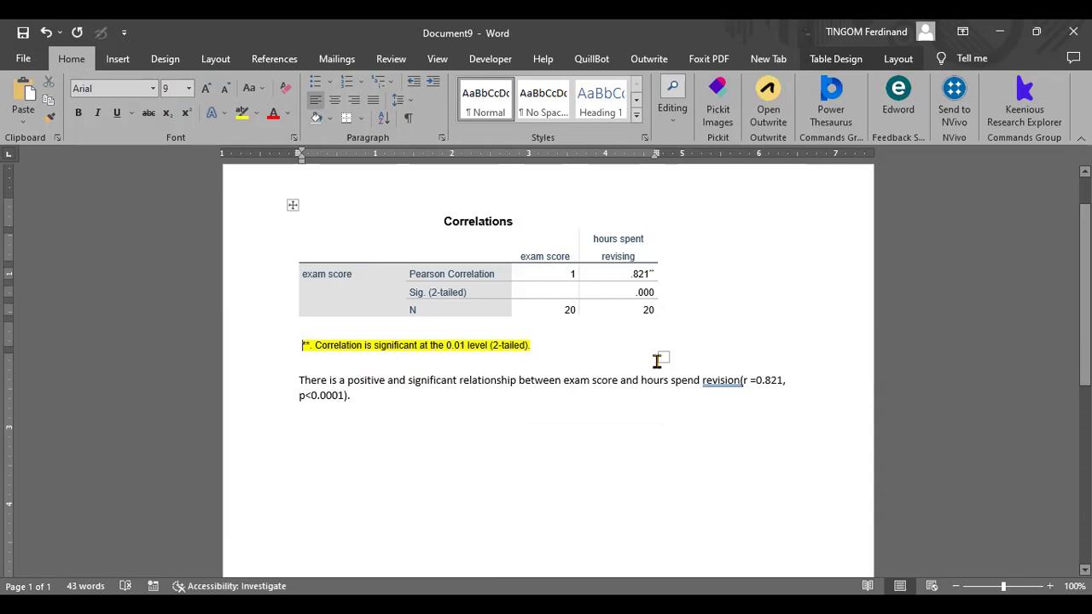
{"action": "left_click", "coordinate": [568, 310]}
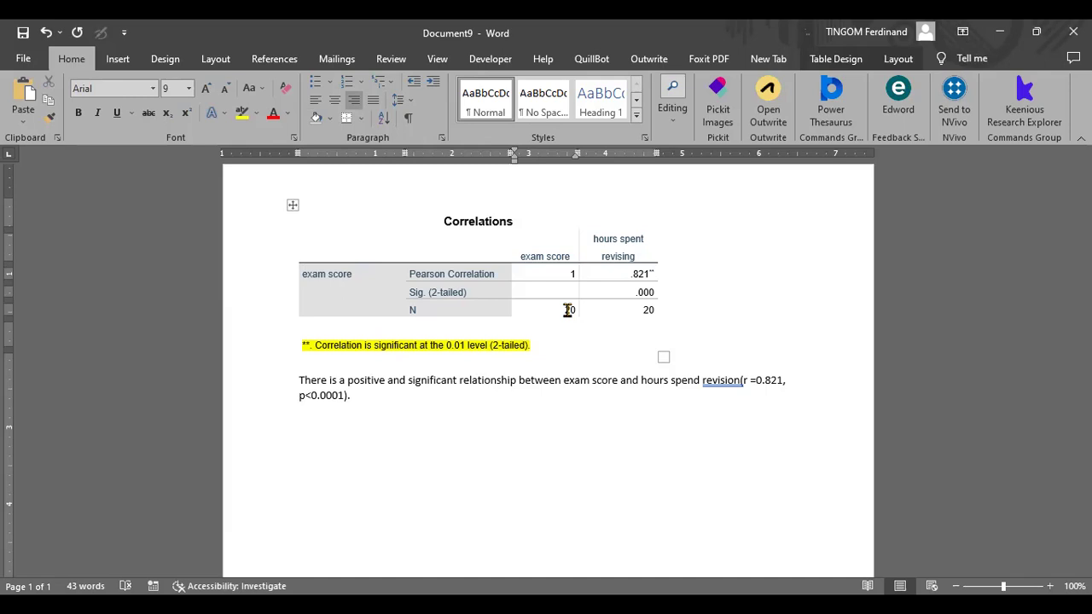
{"action": "double_click", "coordinate": [636, 273]}
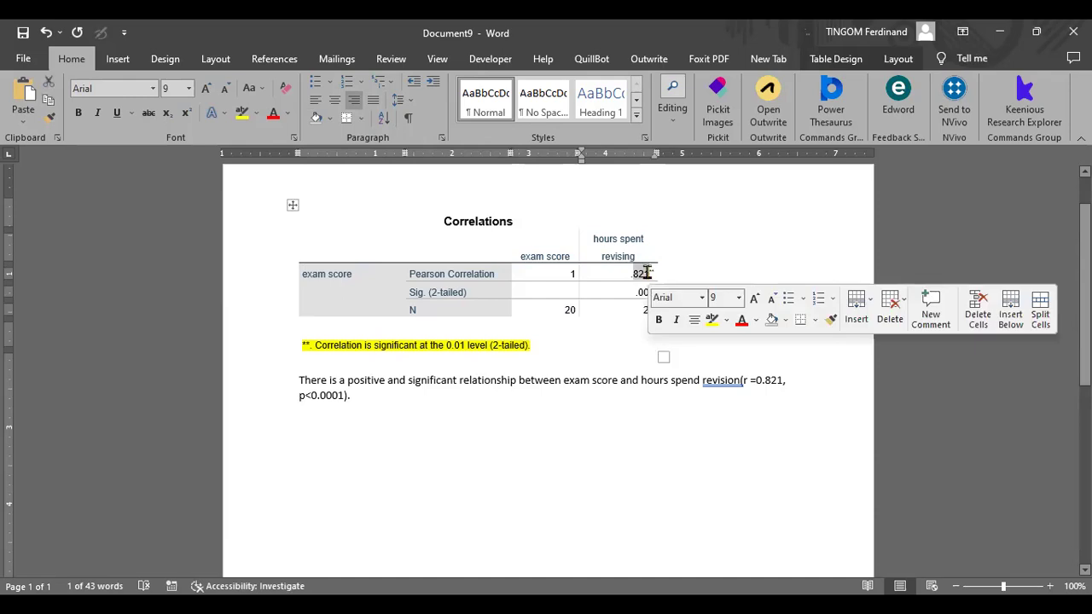
{"action": "type", "text": ".0"}
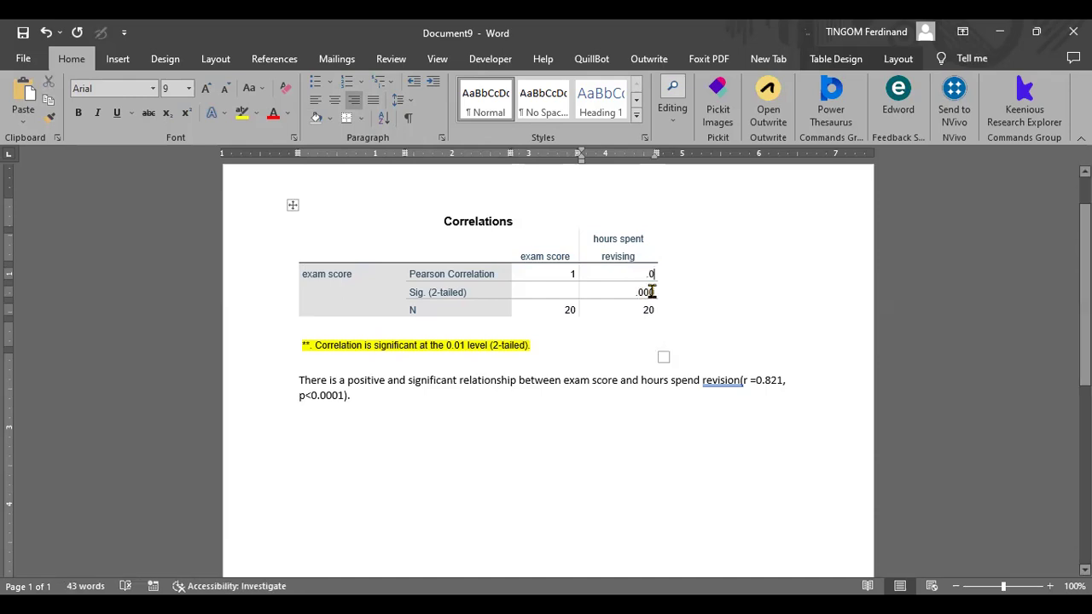
{"action": "double_click", "coordinate": [638, 292]}
{"action": "type", "text": ".637"}
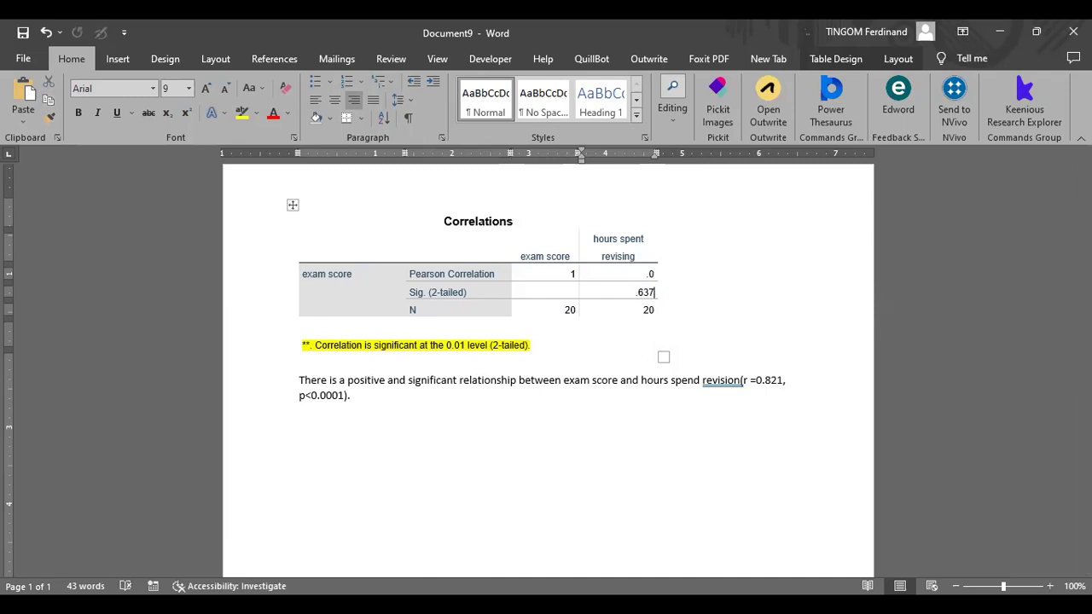
{"action": "left_click", "coordinate": [551, 364]}
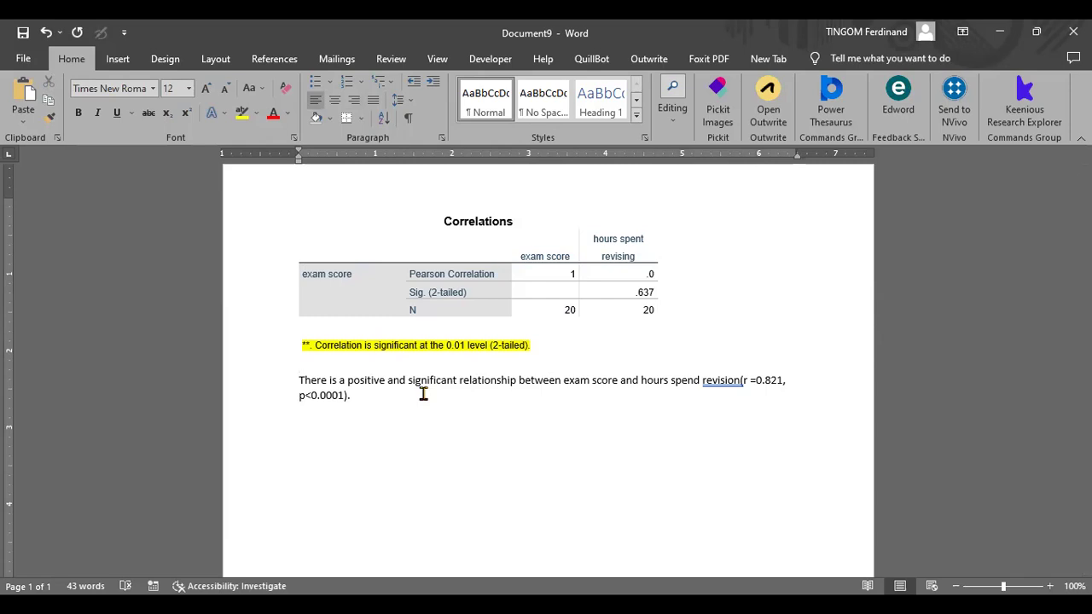
{"action": "key", "text": "ctrl+z"}
{"action": "key", "text": "ctrl+z"}
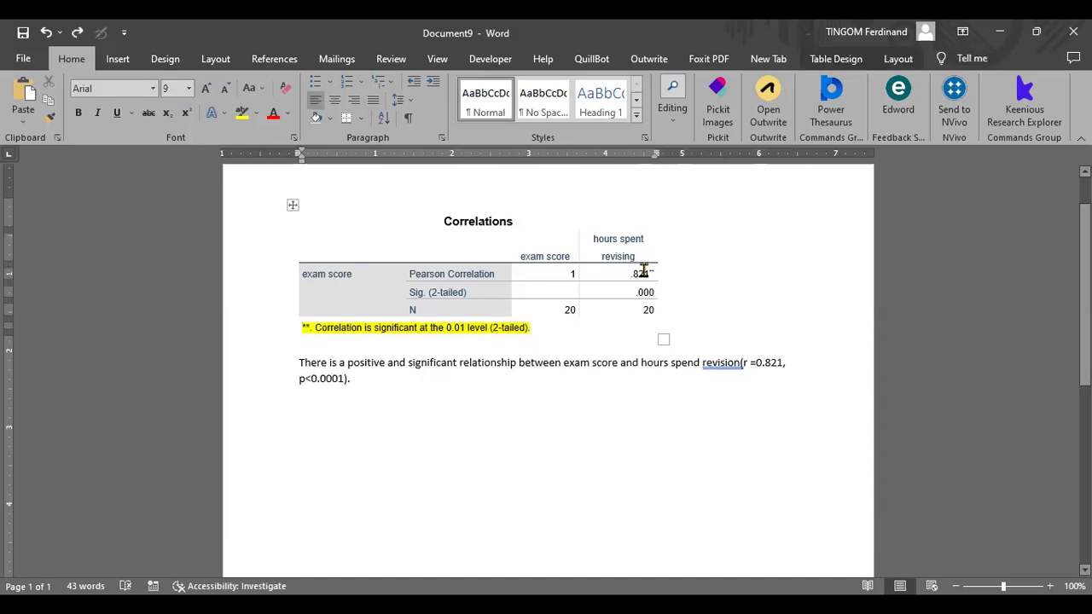
Step: Change the Pearson correlation between exam score and hours spent revising in the table to .031, keeping its asterisks
{"action": "left_click", "coordinate": [643, 272]}
{"action": "key", "text": "BackSpace"}
{"action": "key", "text": "BackSpace"}
{"action": "type", "text": "03"}
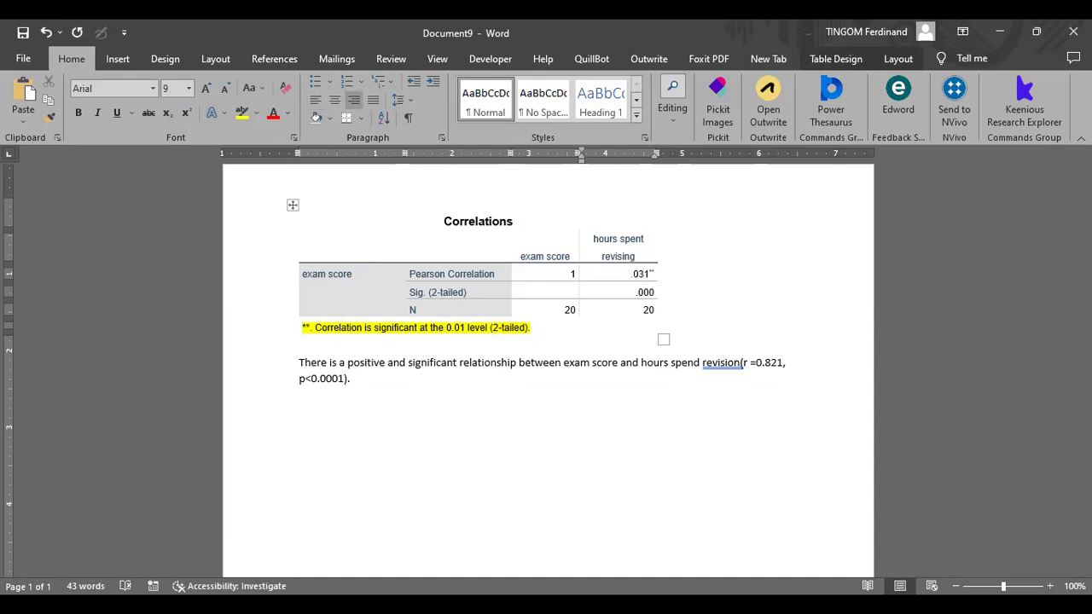
{"action": "left_click", "coordinate": [597, 328]}
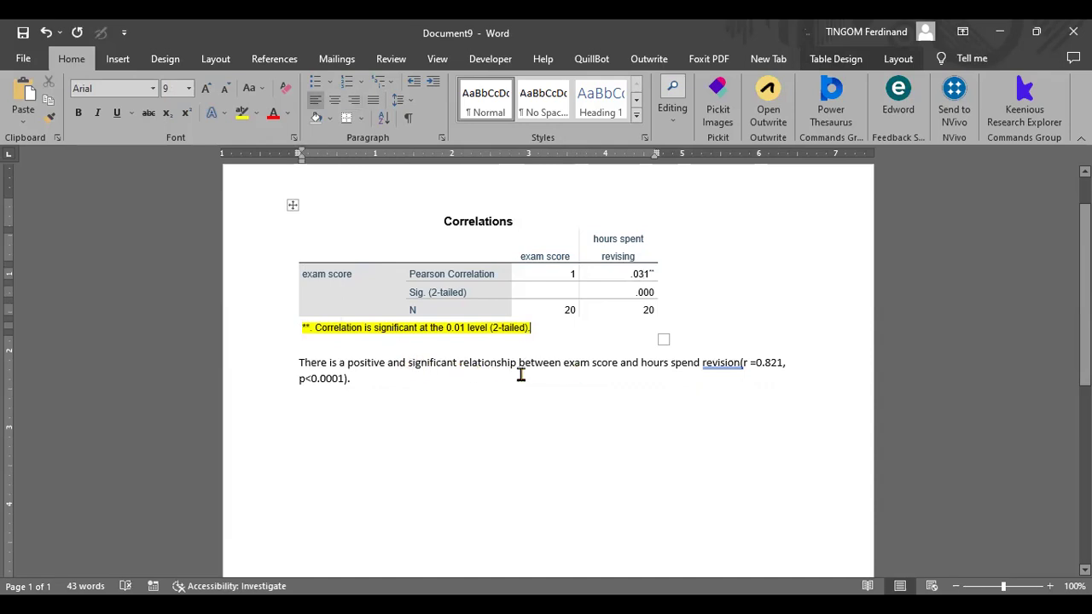
Step: Change "exam score" to "exam scores" in the interpretation sentence and insert "strong" before "positive"
{"action": "left_click", "coordinate": [601, 364]}
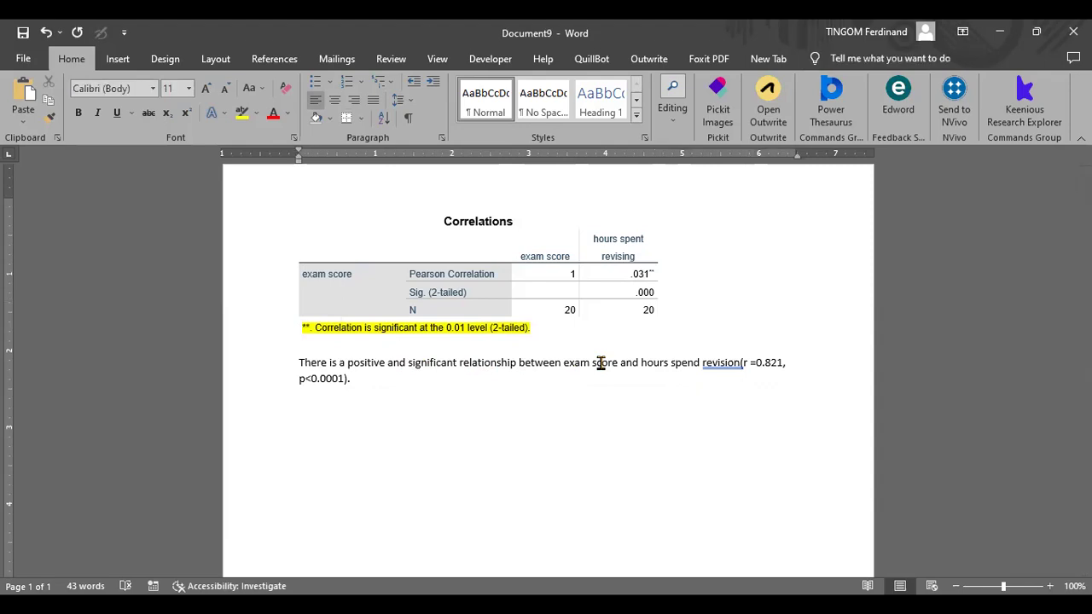
{"action": "type", "text": "s"}
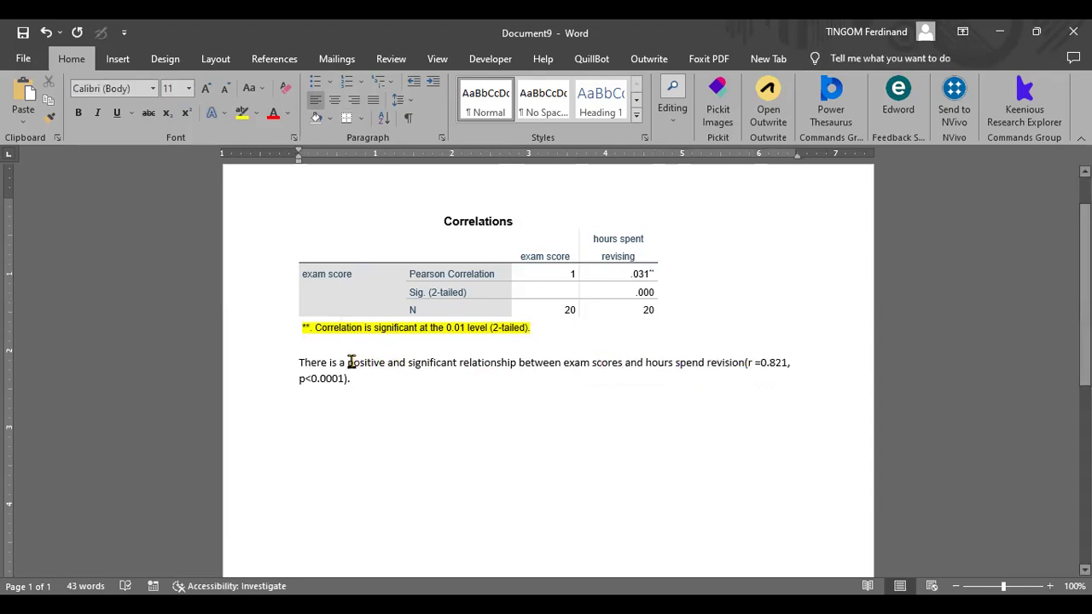
{"action": "left_click", "coordinate": [347, 362]}
{"action": "type", "text": "s"}
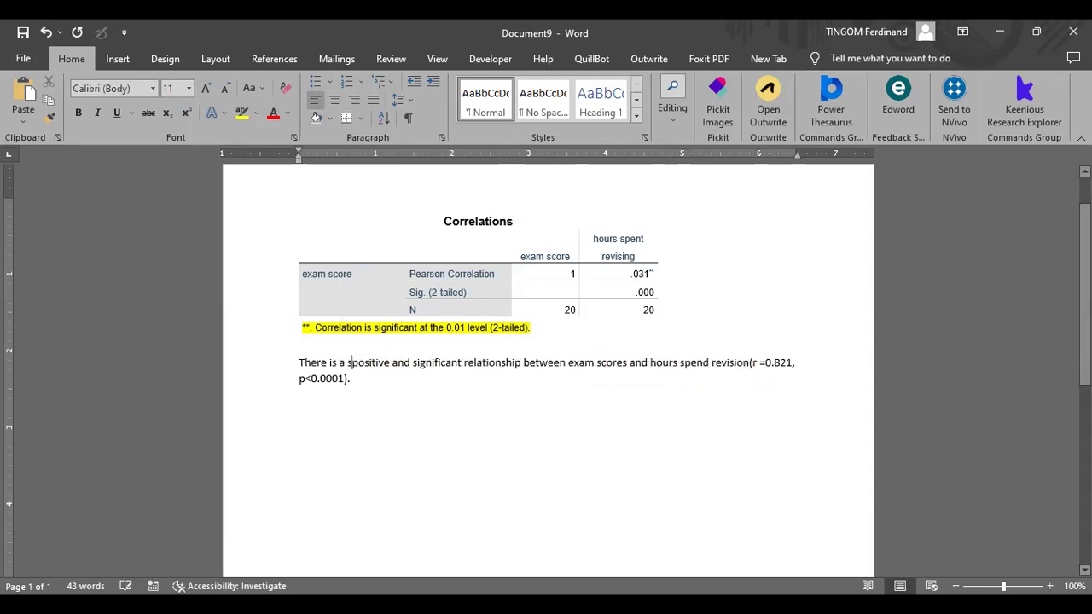
{"action": "type", "text": "trong"}
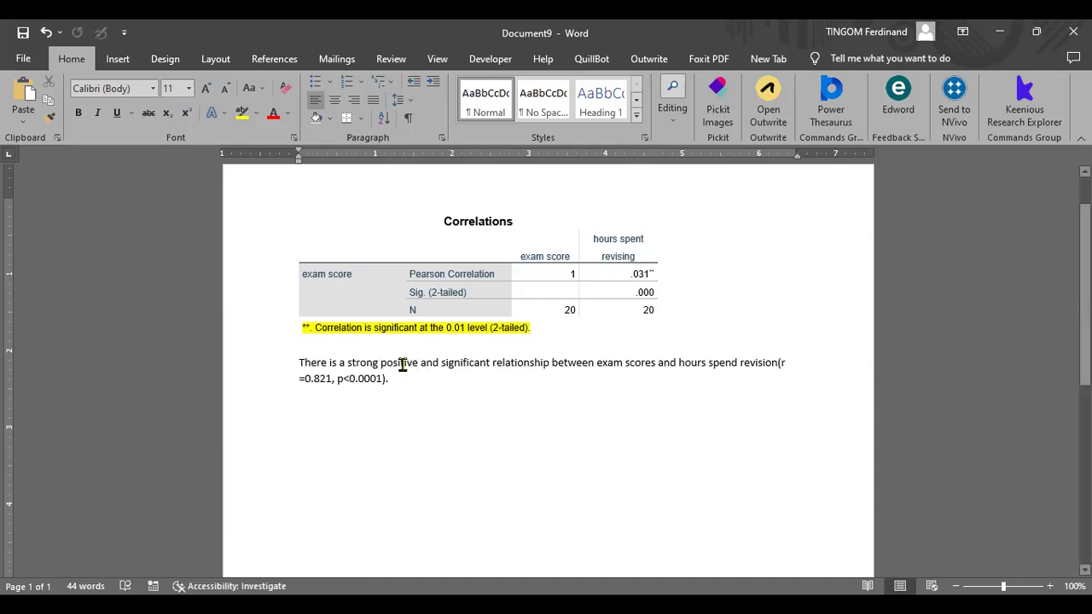
Step: Replace the word "strong" with "weak" in the interpretation sentence
{"action": "left_click", "coordinate": [634, 274]}
{"action": "type", "text": "0"}
{"action": "key", "text": "BackSpace"}
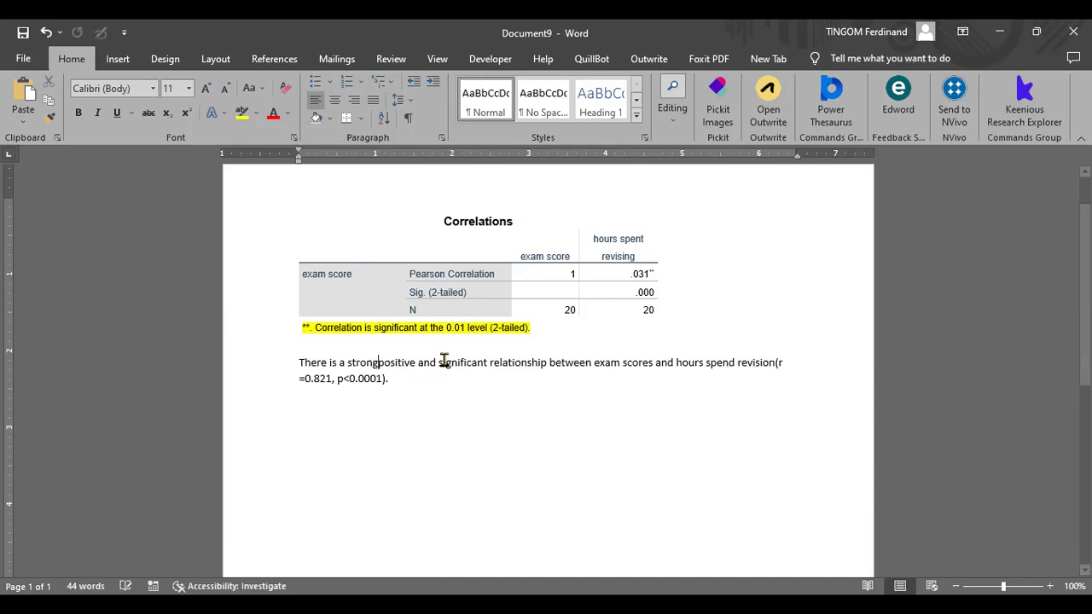
{"action": "key", "text": "ctrl+z"}
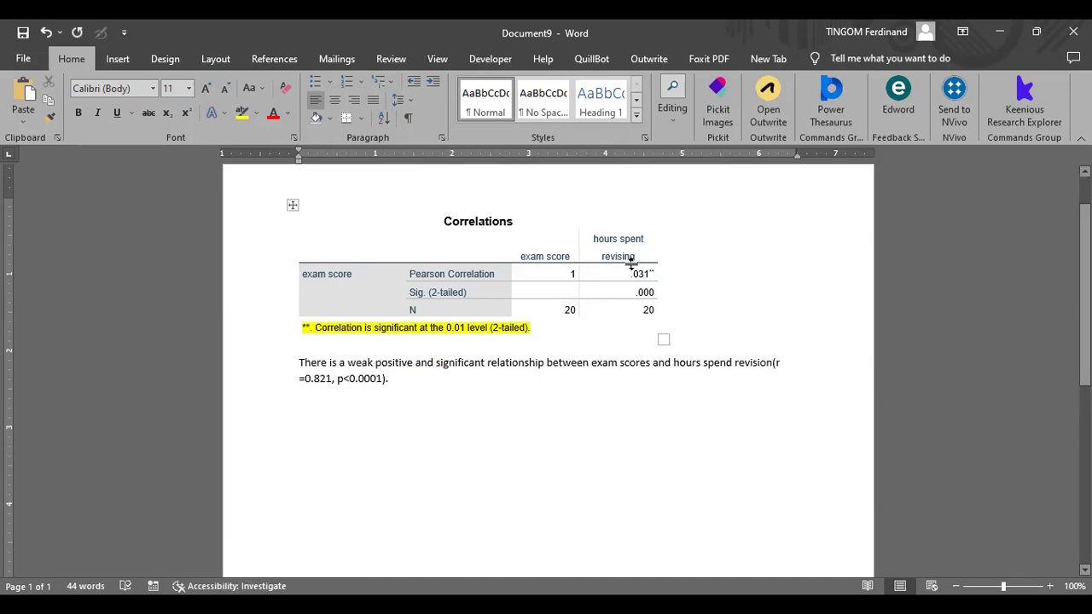
Step: Reword "and significant" as "but insignificant" in the interpretation sentence and correct "spend" to "spent"
{"action": "left_click", "coordinate": [436, 364]}
{"action": "key", "text": "BackSpace"}
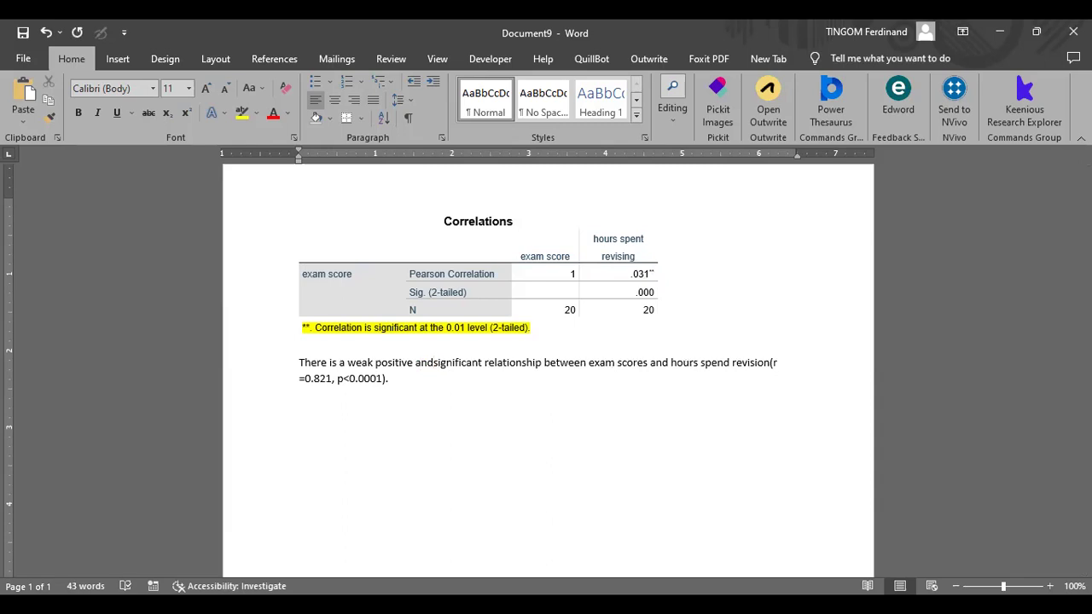
{"action": "key", "text": "BackSpace"}
{"action": "key", "text": "BackSpace"}
{"action": "key", "text": "BackSpace"}
{"action": "type", "text": "but "}
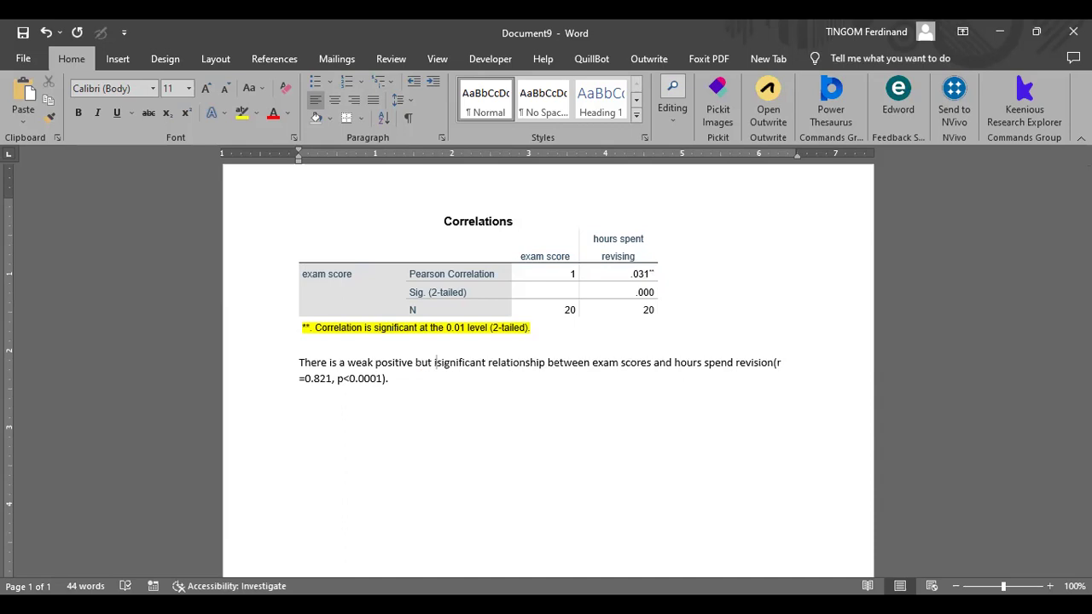
{"action": "type", "text": "in"}
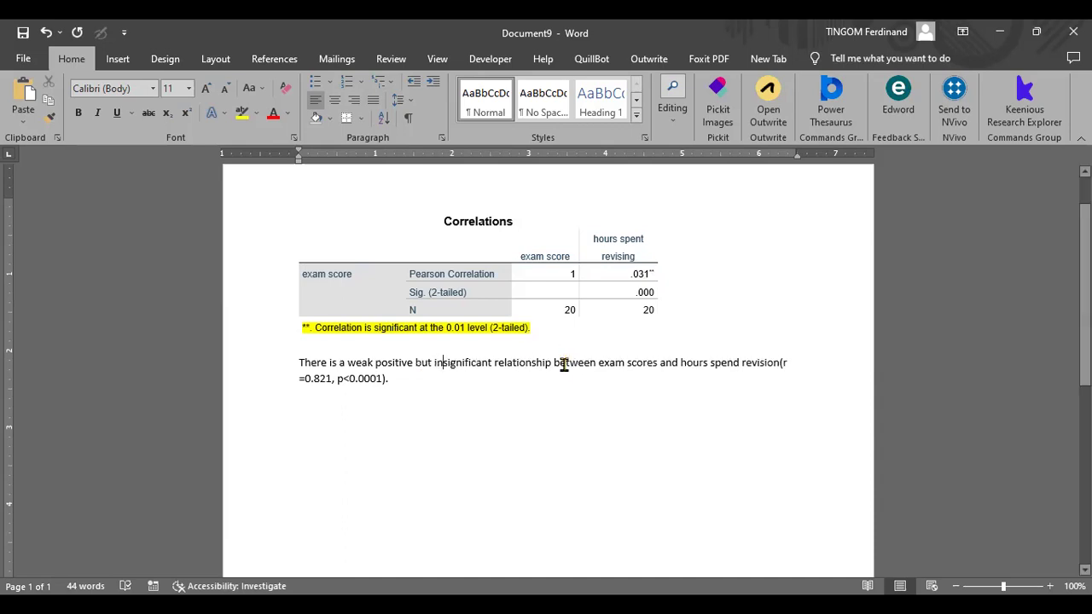
{"action": "double_click", "coordinate": [717, 364]}
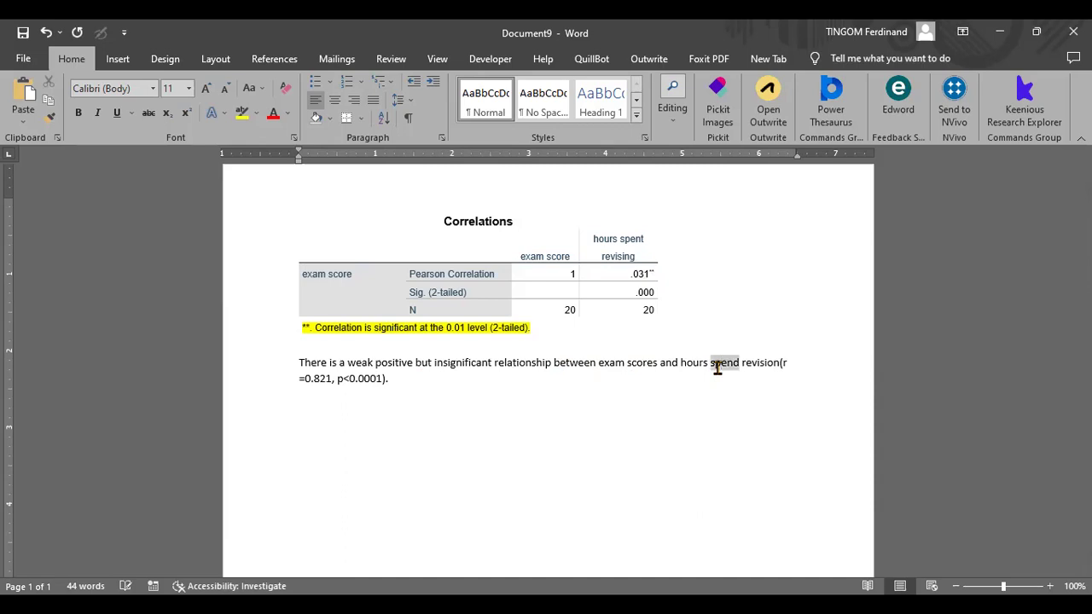
{"action": "type", "text": "spent"}
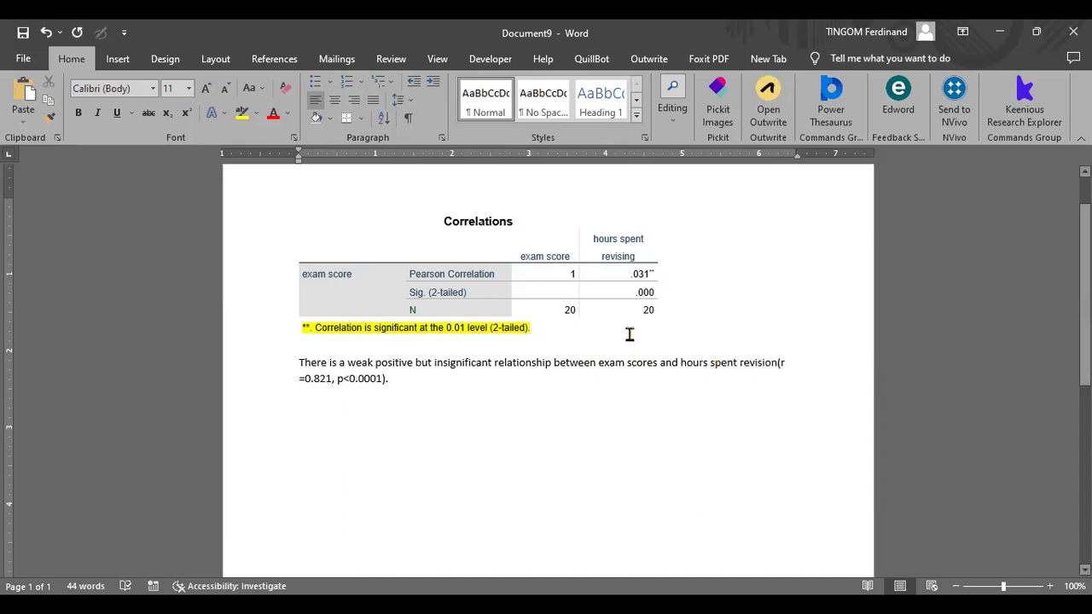
Step: Make the exam score and hours spent revising coefficient negative, -.031, and replace "positive" with "negative" in the interpretation sentence
{"action": "left_click", "coordinate": [628, 273]}
{"action": "type", "text": "-"}
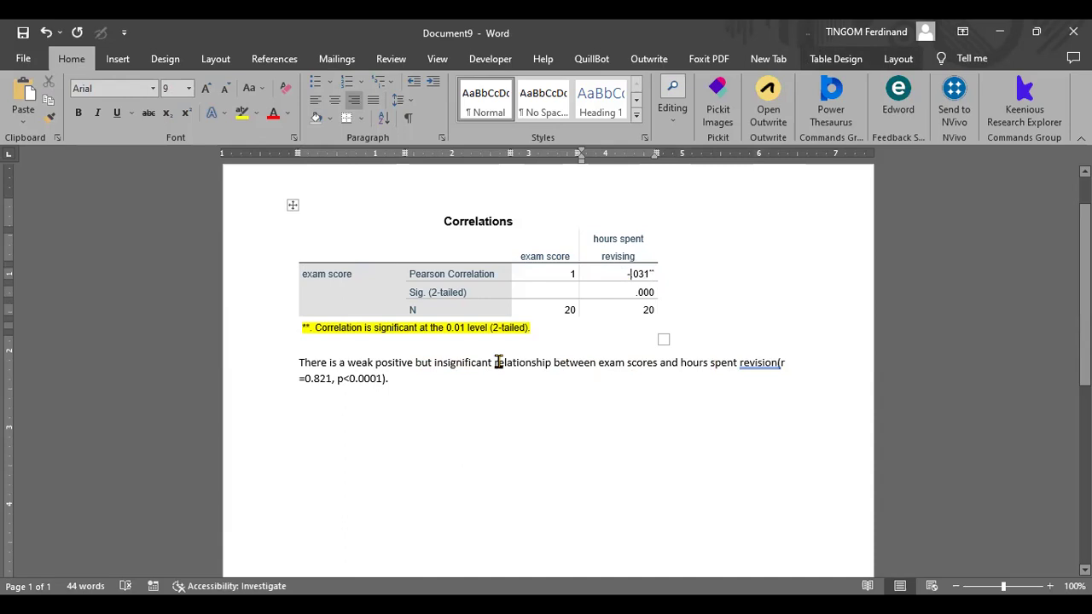
{"action": "left_click_drag", "start_coordinate": [416, 363], "coordinate": [375, 365]}
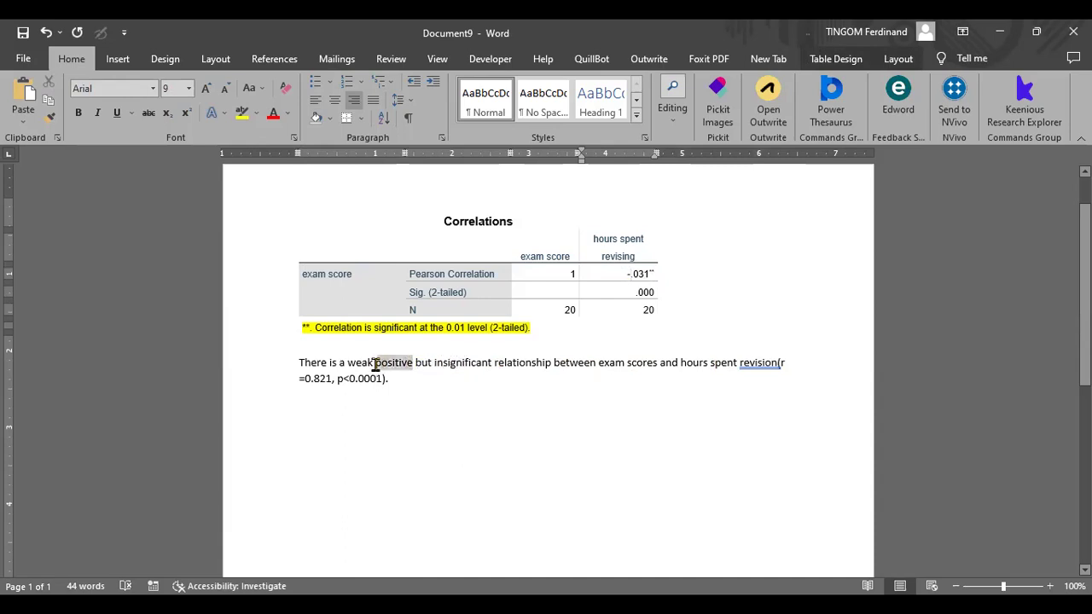
{"action": "type", "text": "negative"}
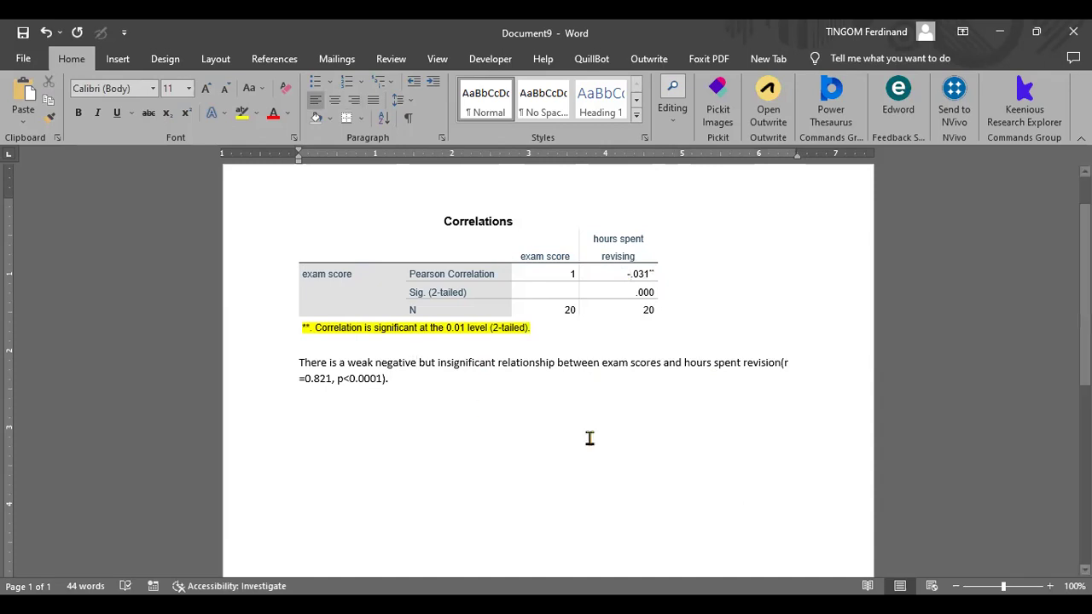
Step: Clear all borders from the whole Correlations table and give it only a top and a bottom border
{"action": "left_click_drag", "start_coordinate": [397, 419], "coordinate": [335, 236]}
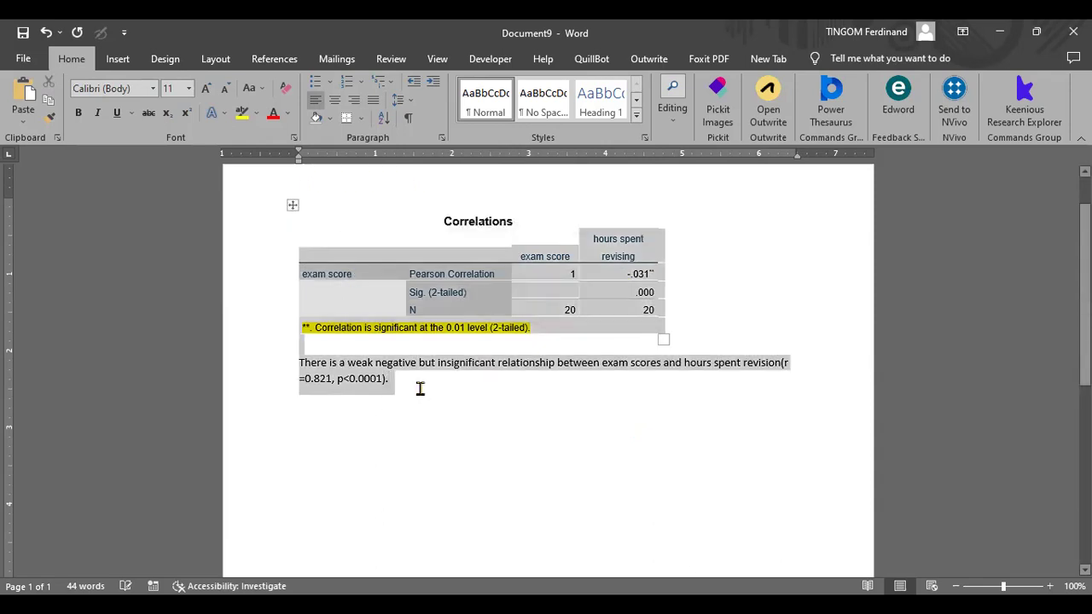
{"action": "left_click", "coordinate": [360, 237]}
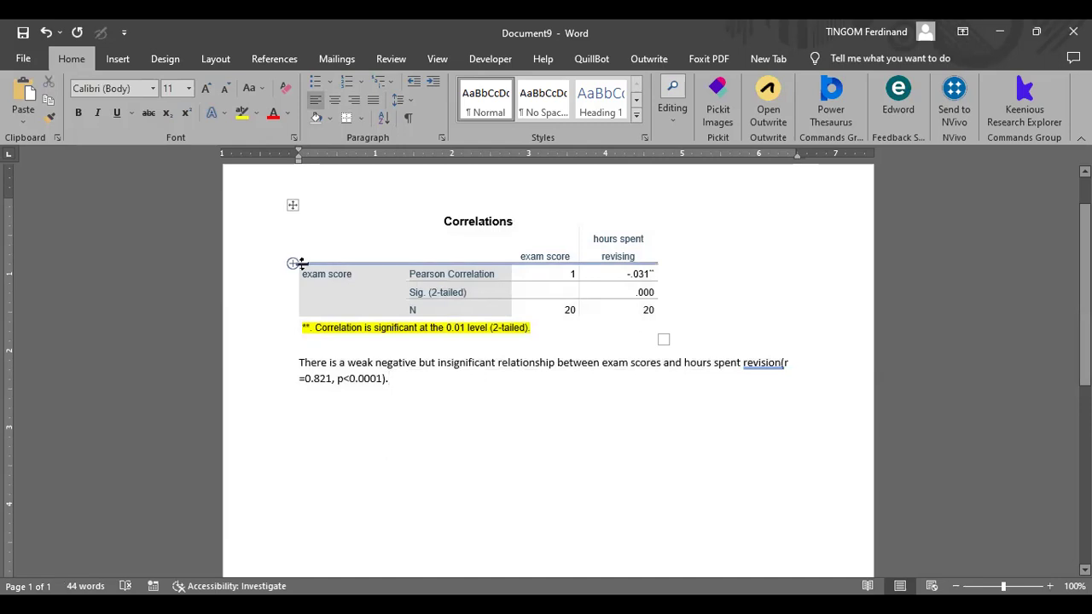
{"action": "left_click", "coordinate": [293, 206]}
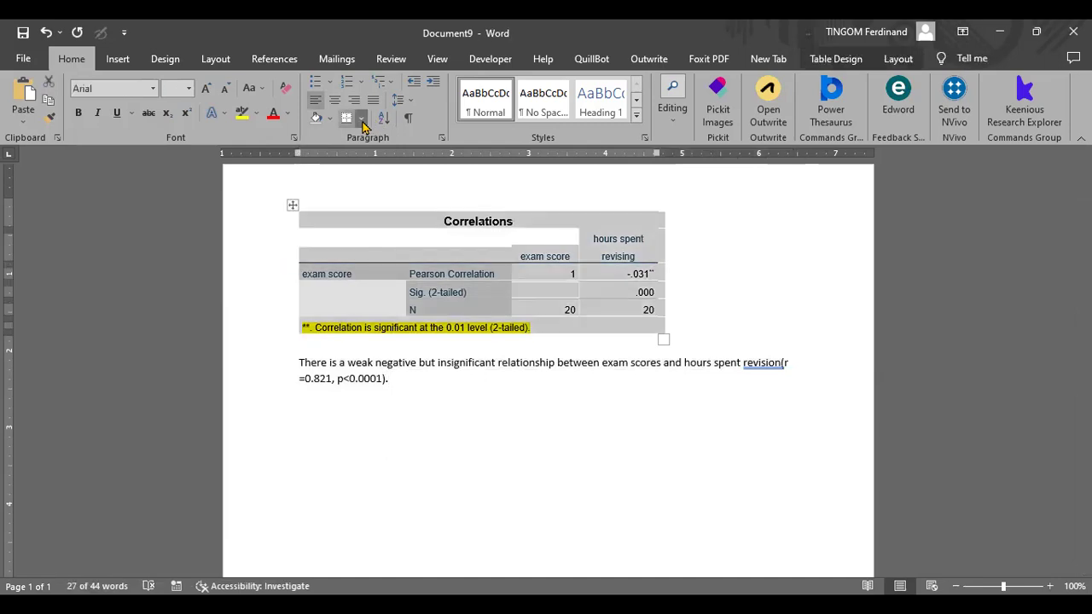
{"action": "left_click", "coordinate": [362, 121]}
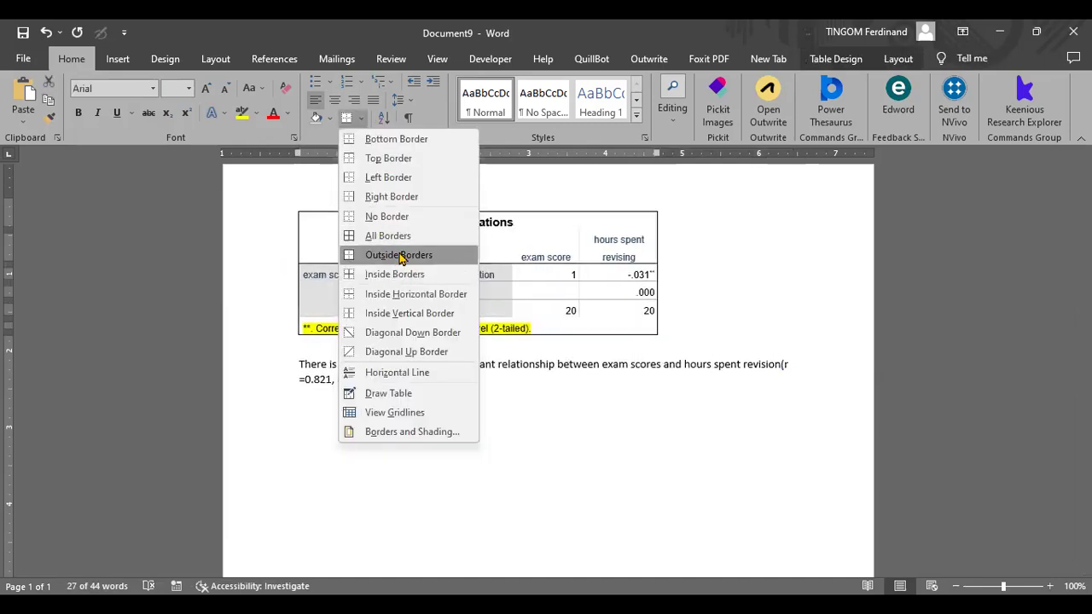
{"action": "left_click", "coordinate": [475, 260]}
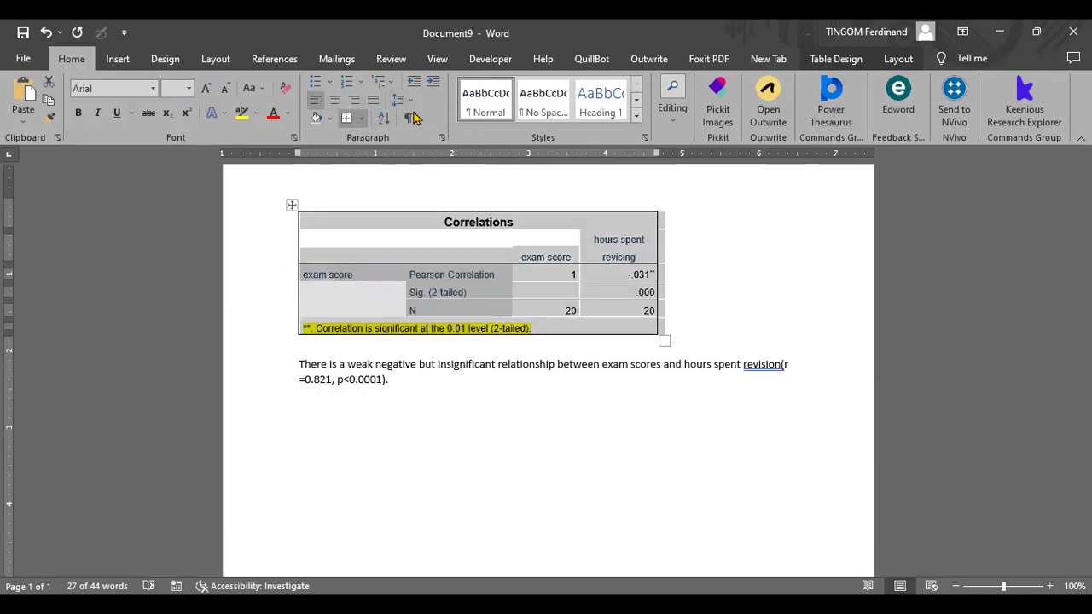
{"action": "left_click", "coordinate": [361, 119]}
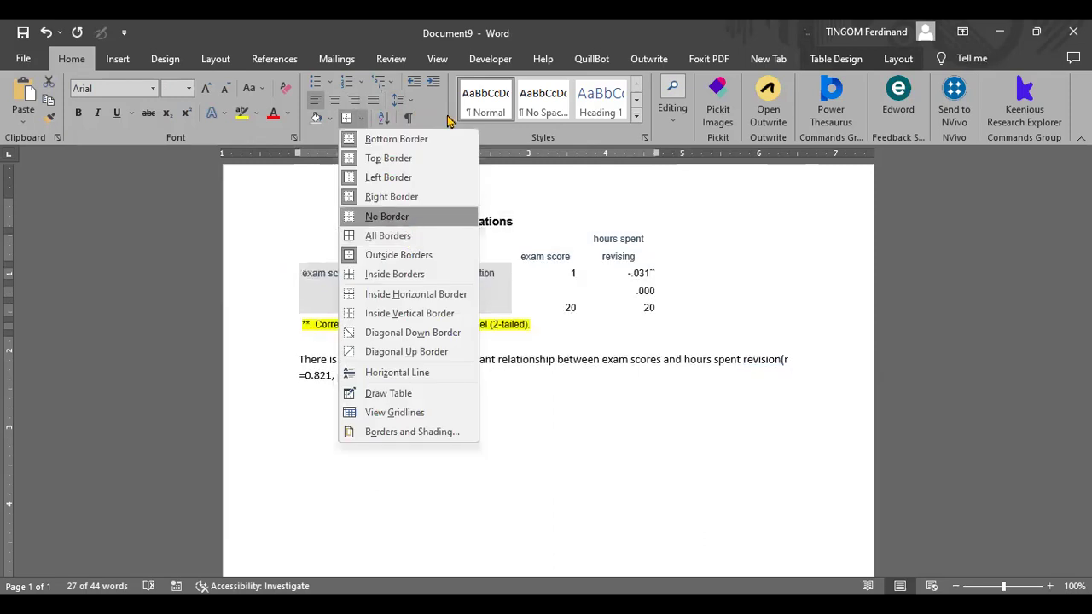
{"action": "left_click", "coordinate": [448, 119]}
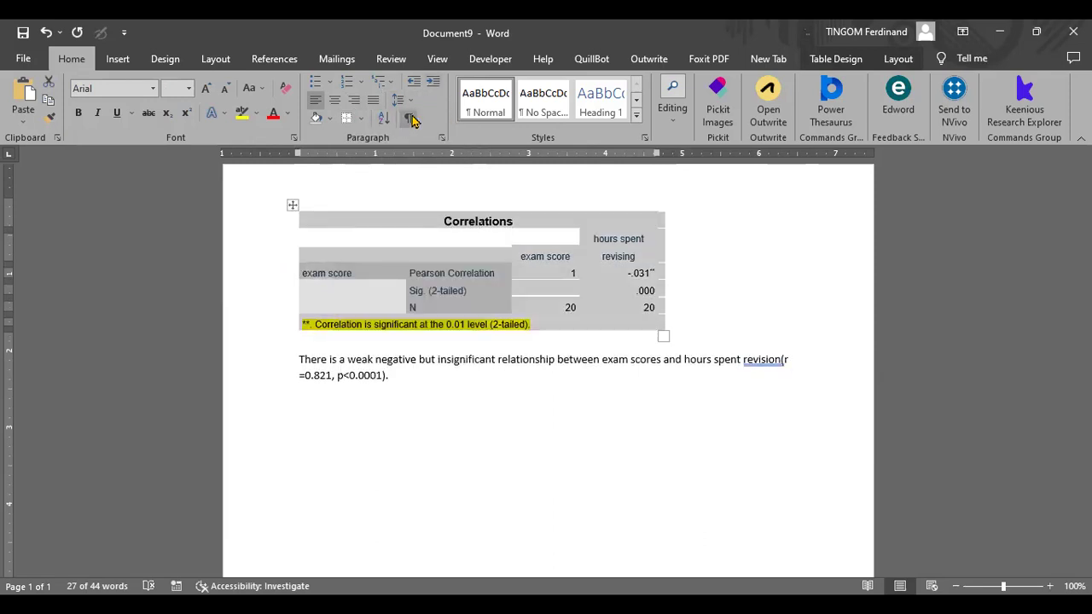
{"action": "left_click", "coordinate": [346, 118]}
{"action": "left_click", "coordinate": [362, 122]}
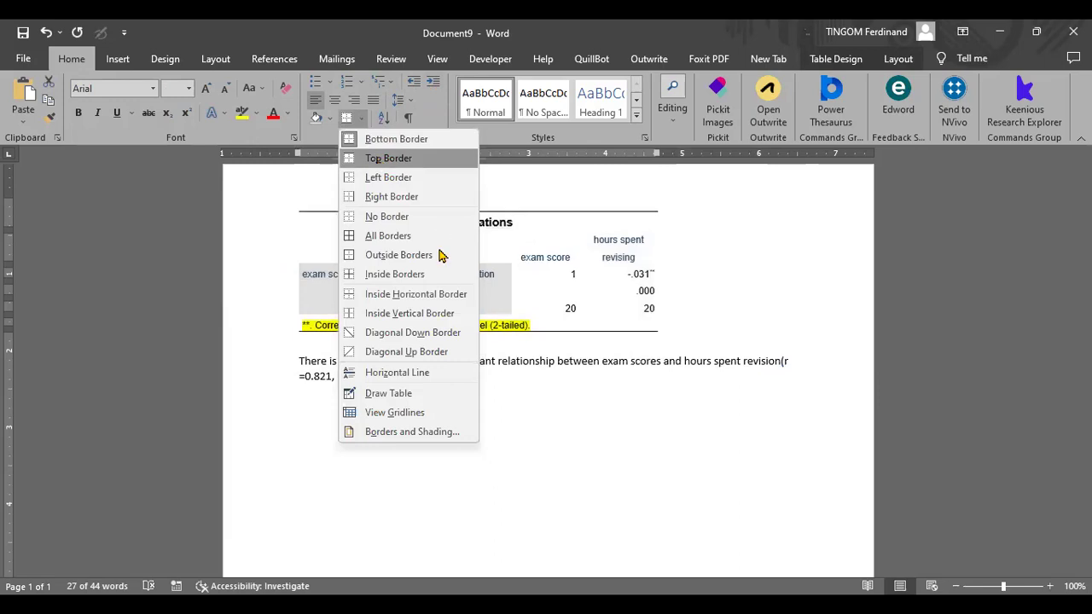
{"action": "left_click", "coordinate": [398, 255]}
Step: Add a bottom border beneath the title and column header rows of the Correlations table
{"action": "left_click_drag", "start_coordinate": [711, 264], "coordinate": [711, 246]}
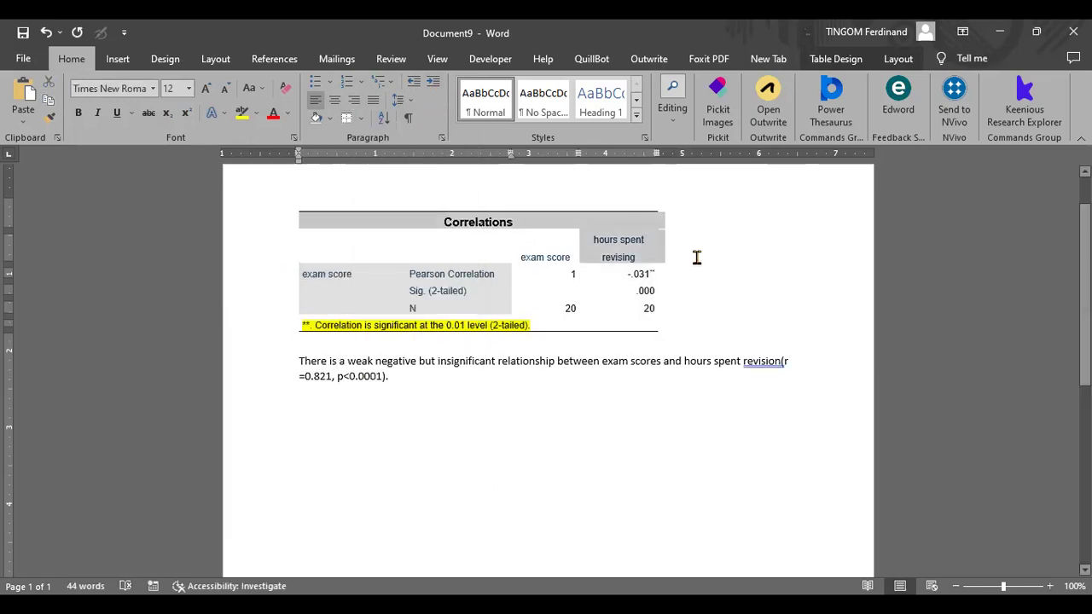
{"action": "left_click", "coordinate": [380, 227]}
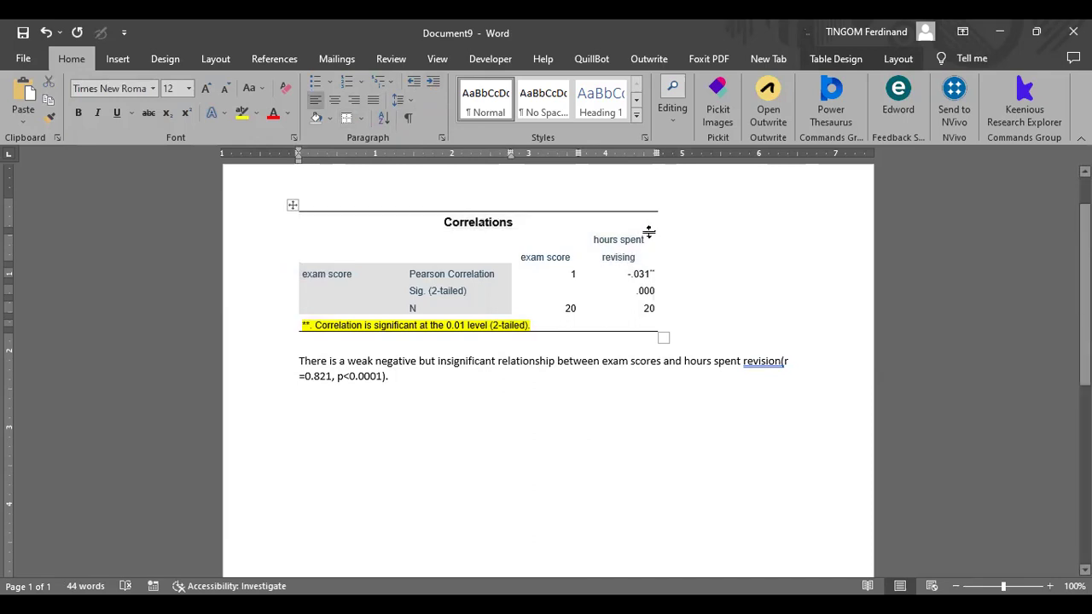
{"action": "left_click_drag", "start_coordinate": [400, 244], "coordinate": [650, 223]}
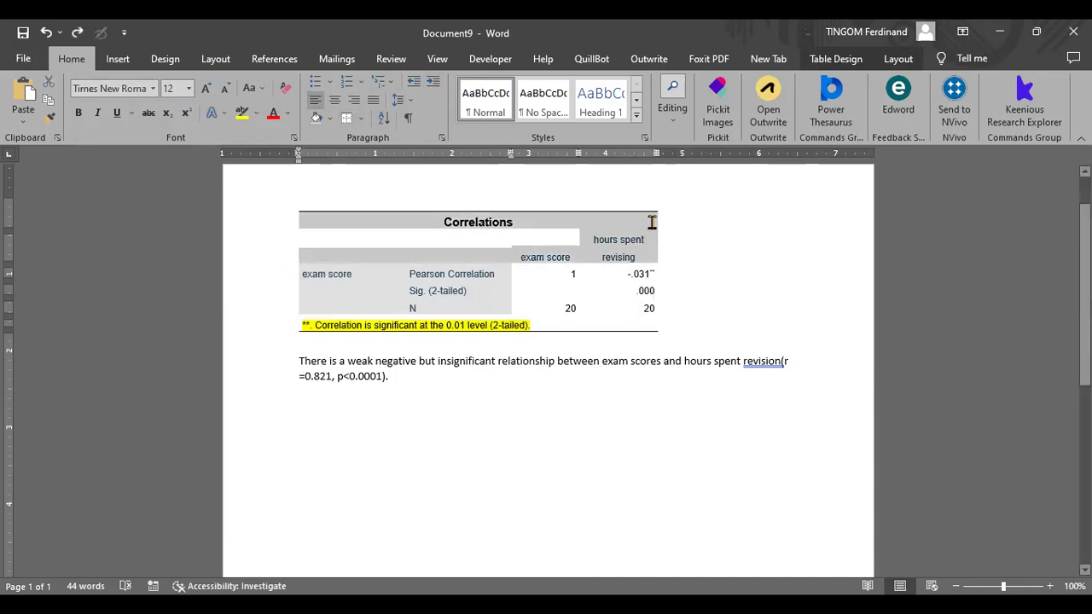
{"action": "left_click", "coordinate": [361, 119]}
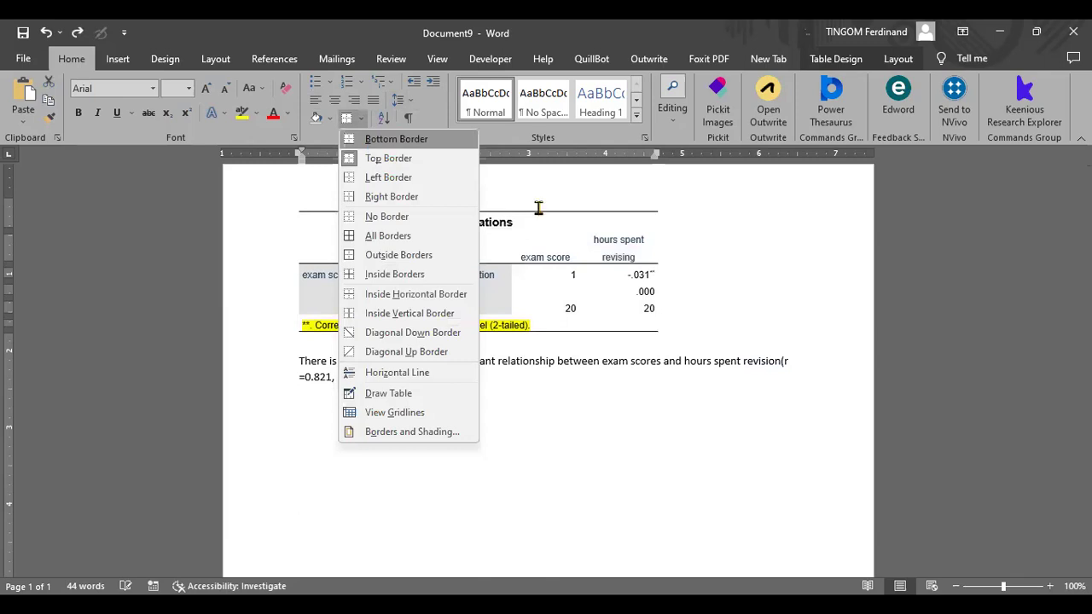
{"action": "left_click", "coordinate": [568, 253]}
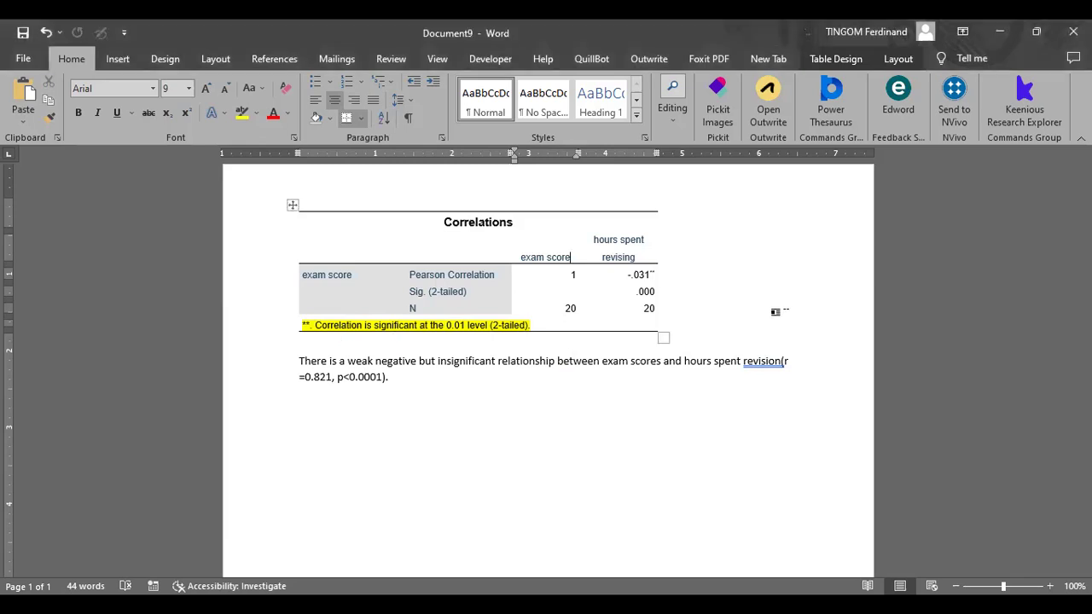
{"action": "left_click", "coordinate": [765, 378]}
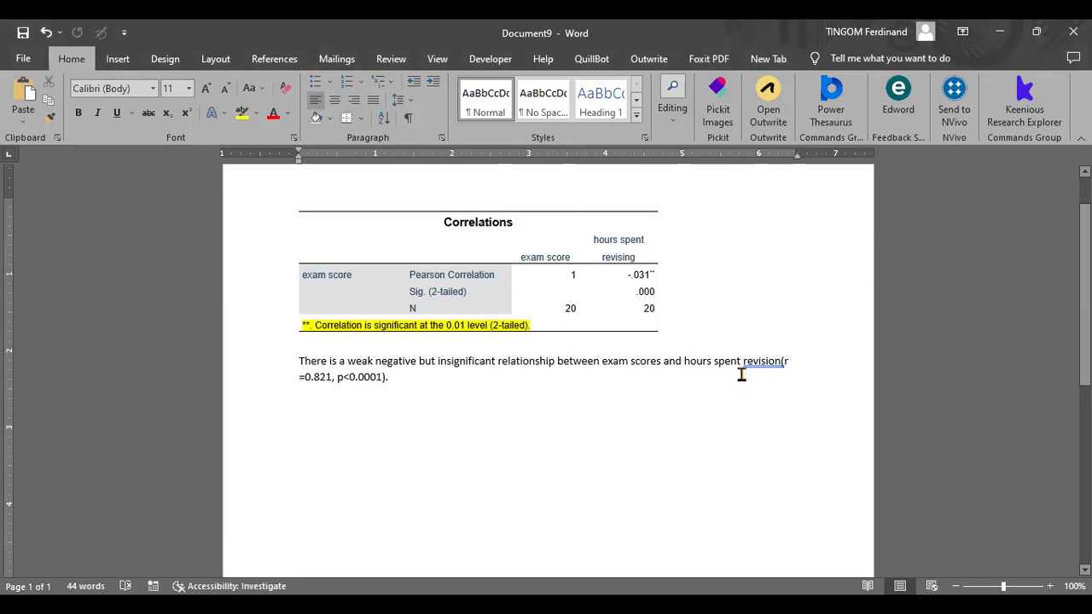
{"action": "left_click", "coordinate": [741, 376]}
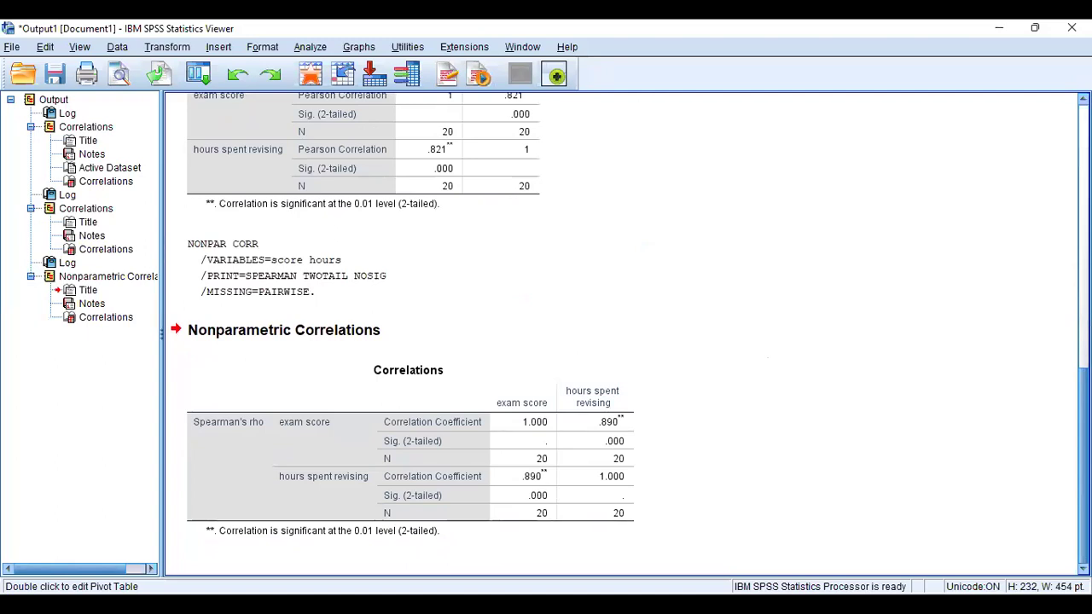
Step: In the SPSS output viewer, examine the Spearman's rho coefficients, significance and sample size in the Nonparametric Correlations table
{"action": "scroll", "coordinate": [630, 333], "scroll_direction": "up", "scroll_amount": 3}
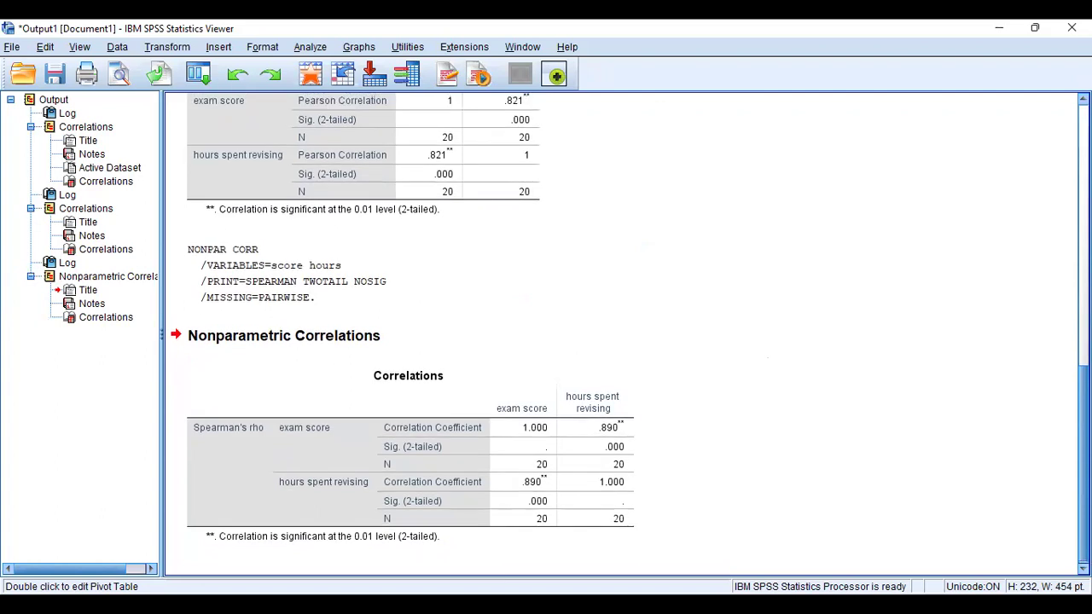
{"action": "scroll", "coordinate": [623, 332], "scroll_direction": "down", "scroll_amount": 3}
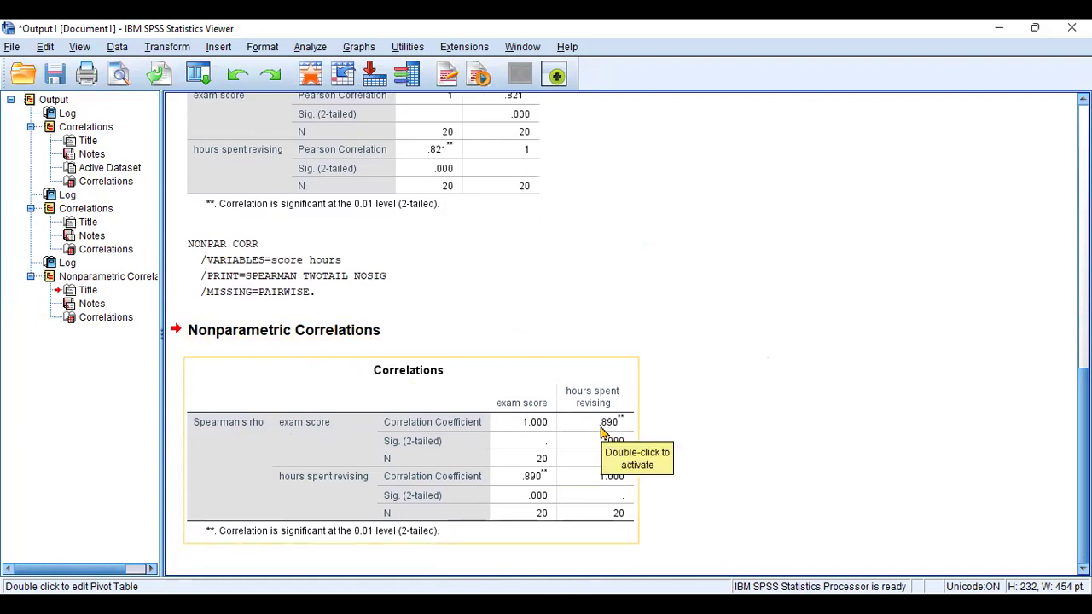
{"action": "left_click", "coordinate": [527, 293]}
{"action": "left_click", "coordinate": [522, 220]}
{"action": "left_click", "coordinate": [581, 445]}
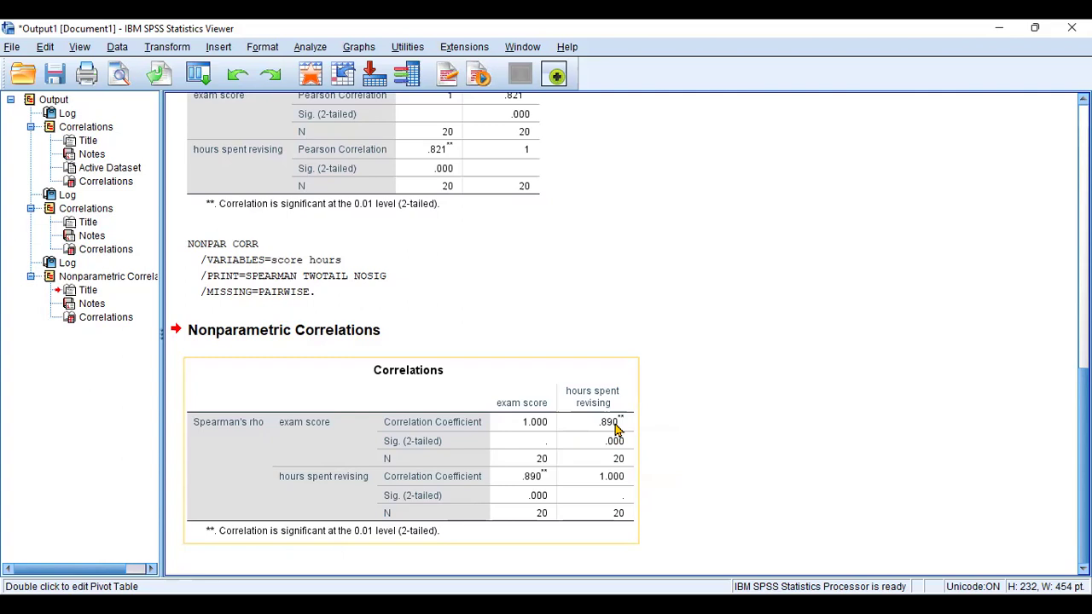
{"action": "left_click", "coordinate": [822, 369]}
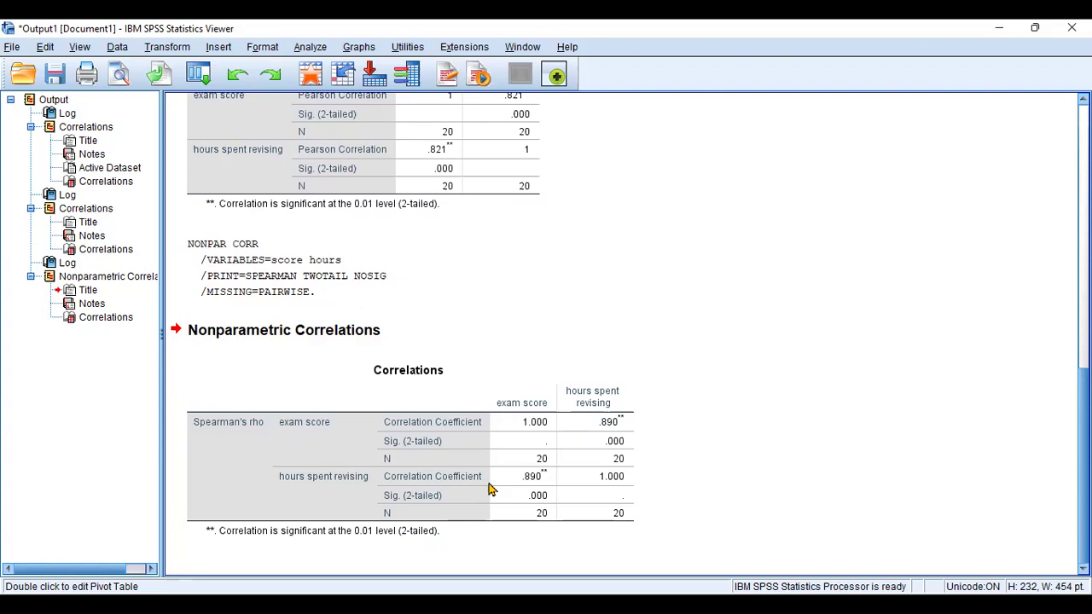
{"action": "left_click", "coordinate": [896, 337]}
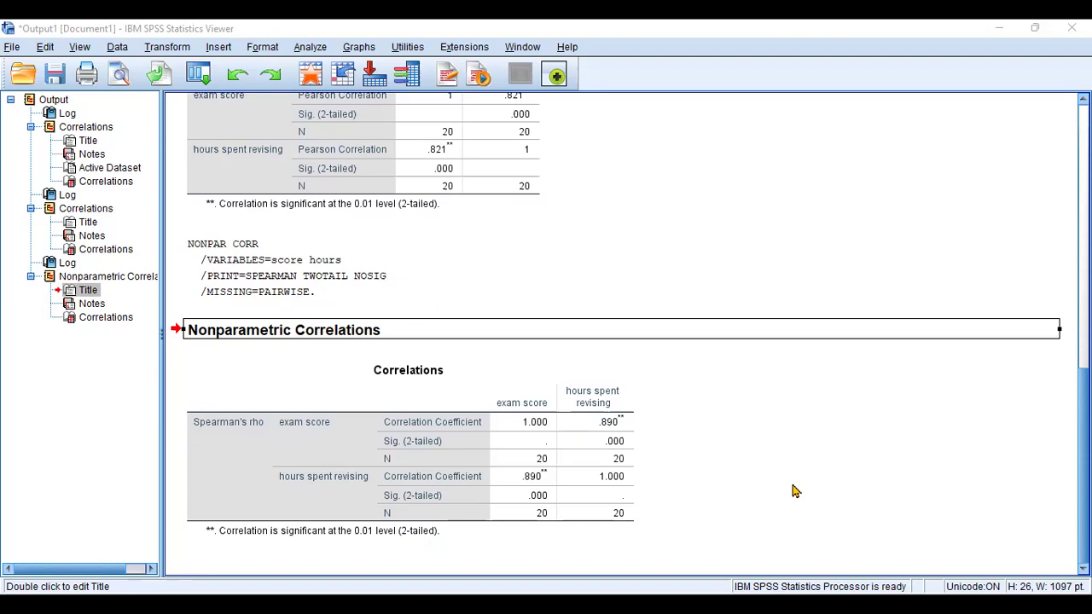
{"action": "left_click", "coordinate": [837, 432]}
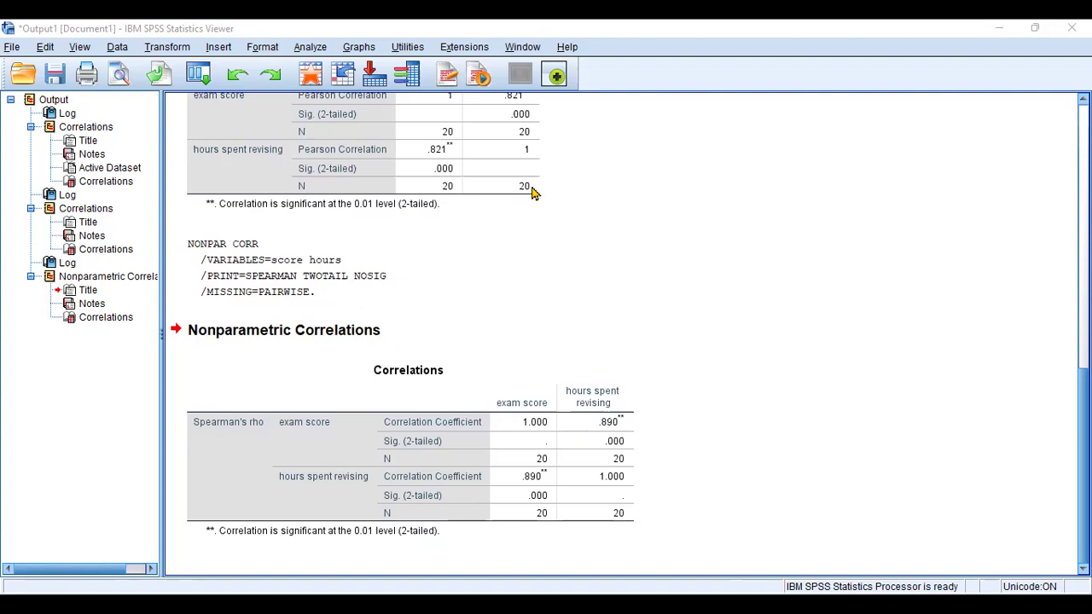
{"action": "left_click", "coordinate": [659, 382]}
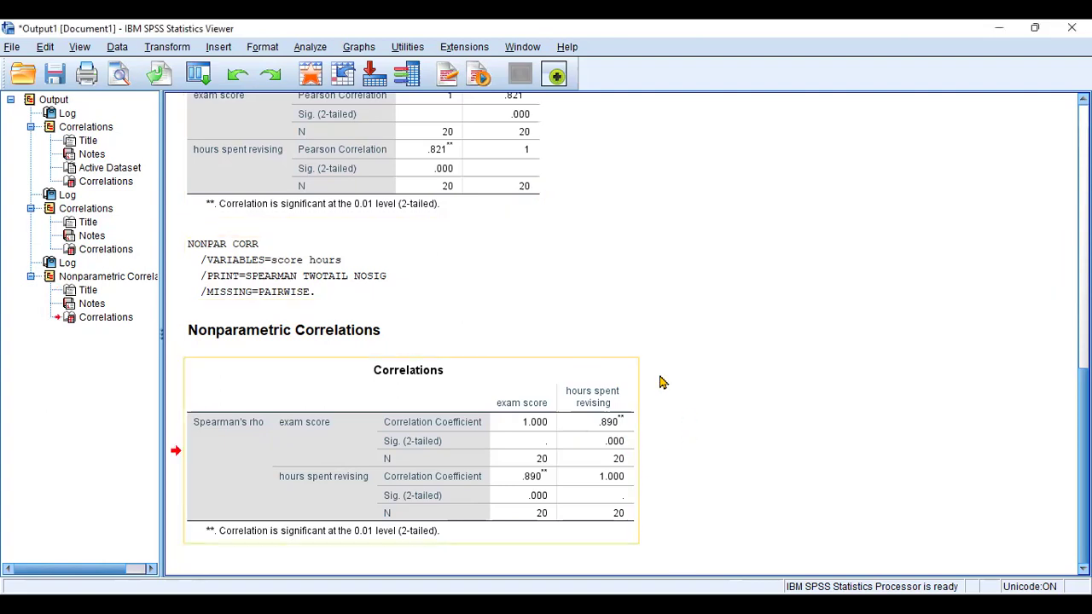
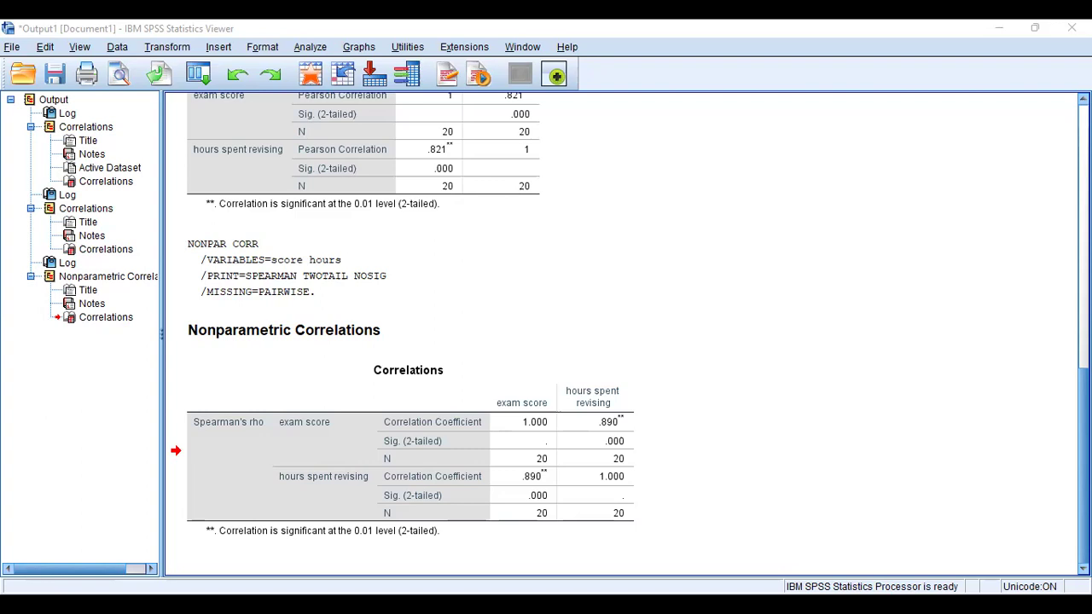
Step: Switch to the SPSS Data Editor, start a Linear Regression and assign exam score as the dependent variable
{"action": "key", "text": "alt+Tab"}
{"action": "left_click", "coordinate": [222, 47]}
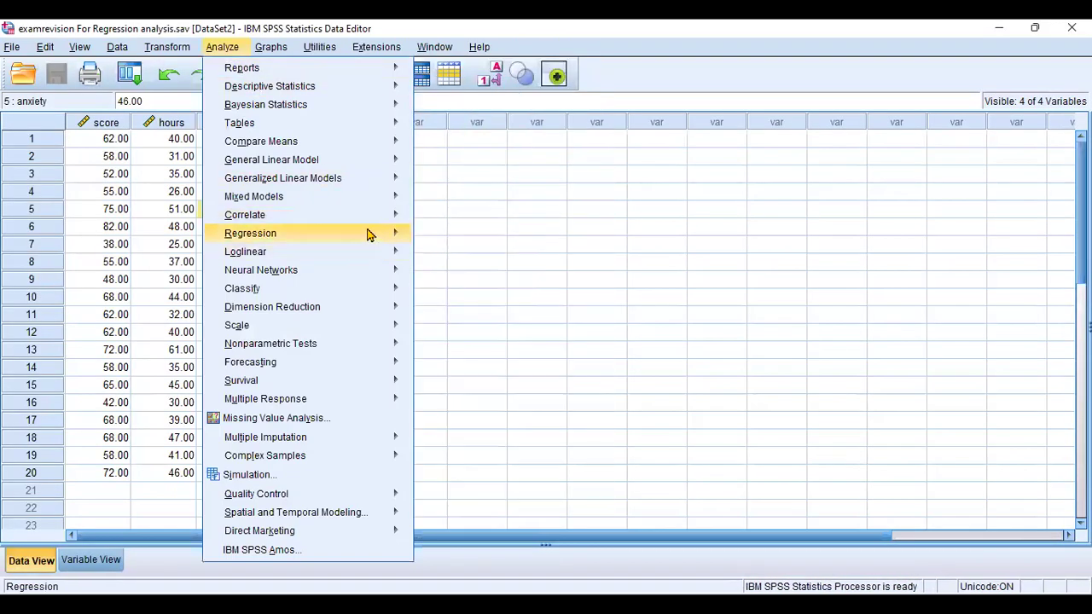
{"action": "mouse_move", "coordinate": [374, 235]}
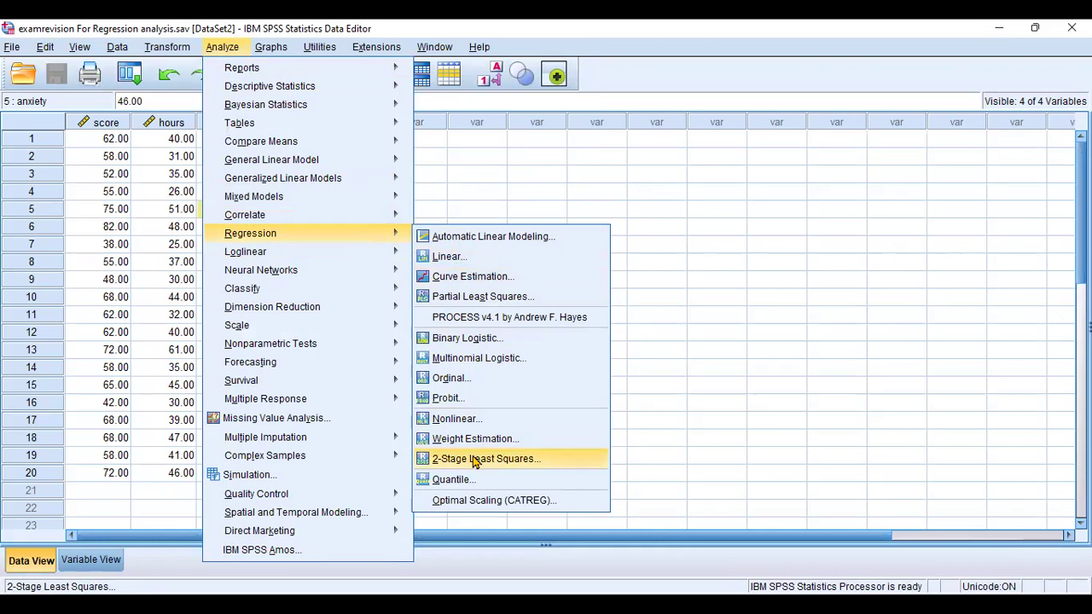
{"action": "left_click", "coordinate": [475, 257]}
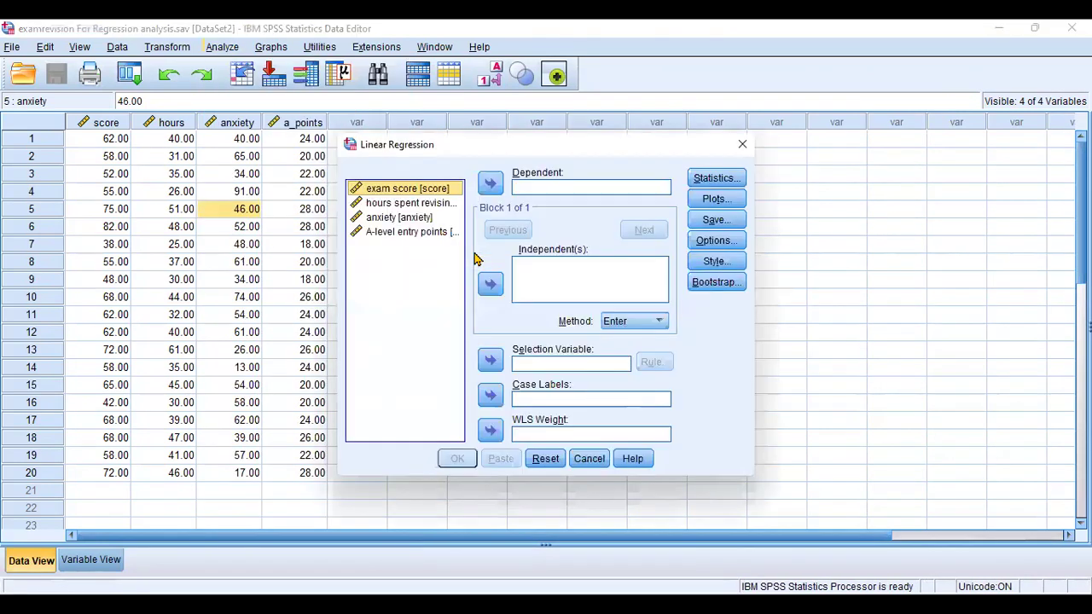
{"action": "left_click", "coordinate": [490, 184]}
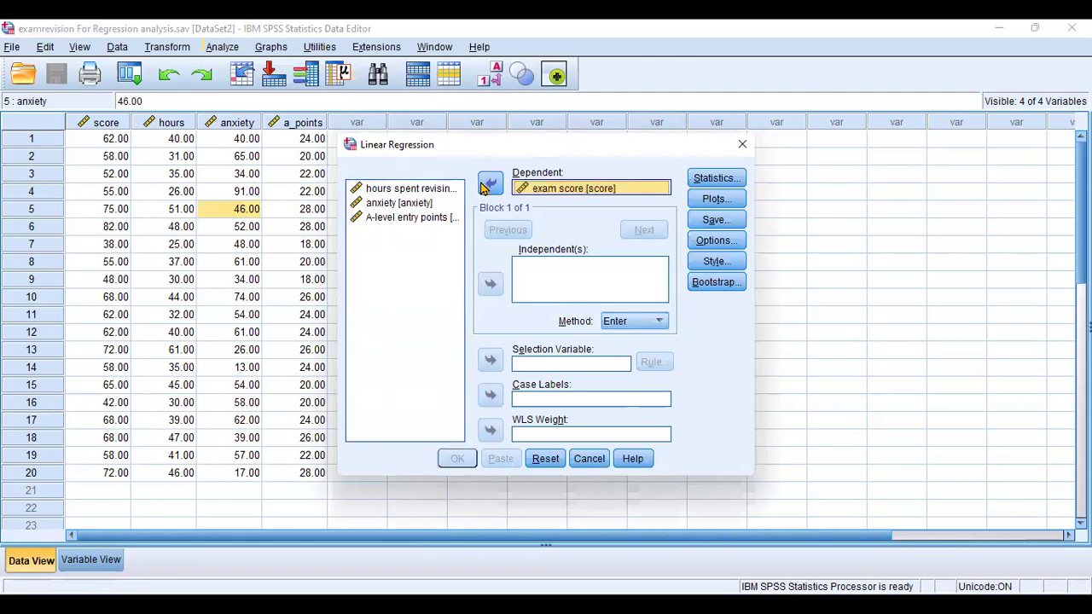
{"action": "left_click", "coordinate": [433, 203]}
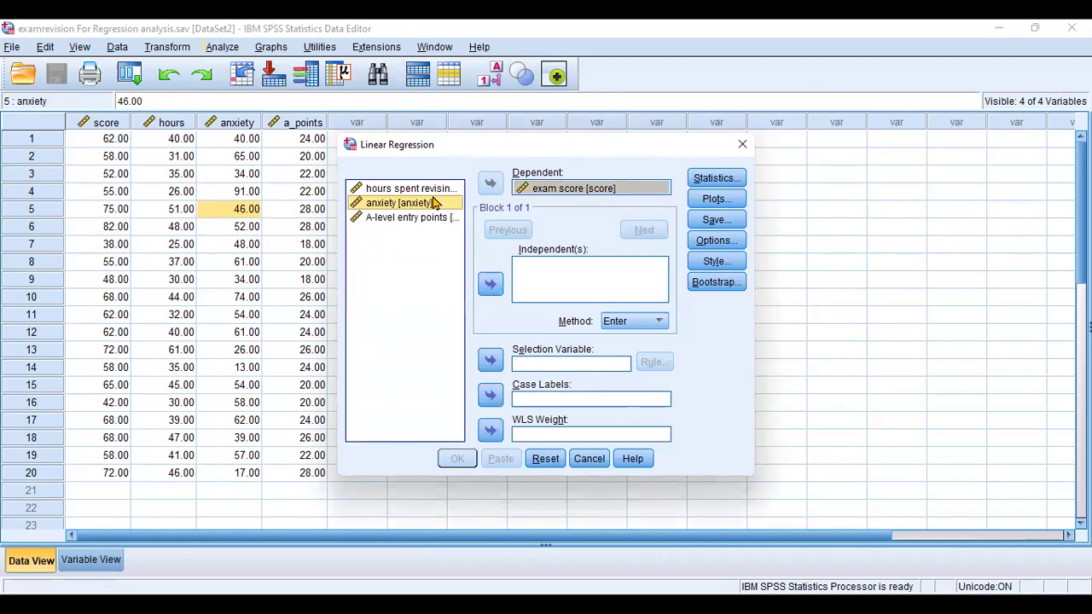
{"action": "left_click", "coordinate": [490, 285]}
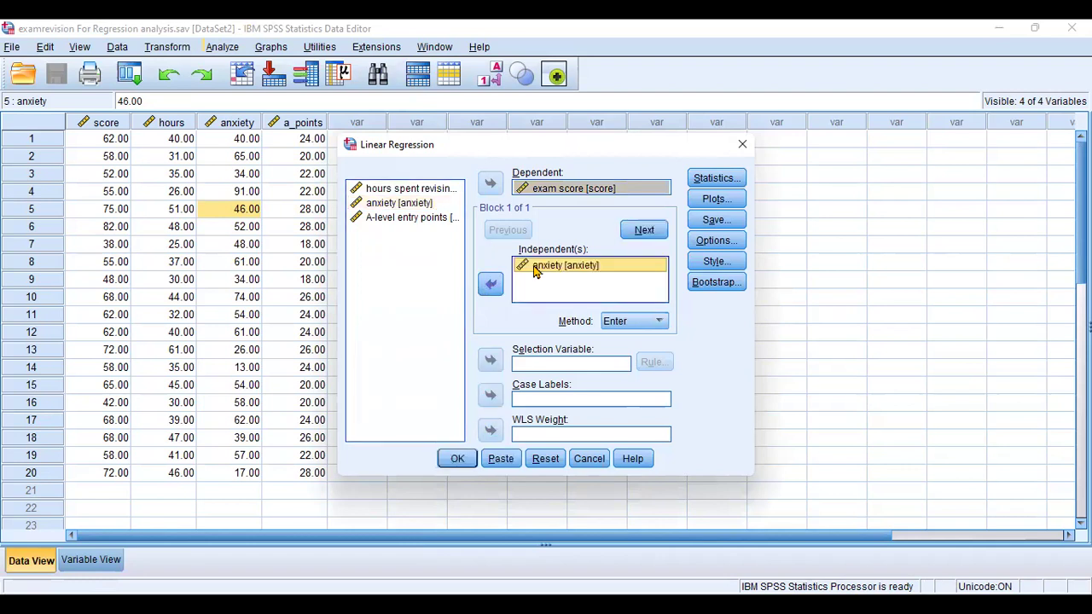
{"action": "left_click", "coordinate": [489, 287]}
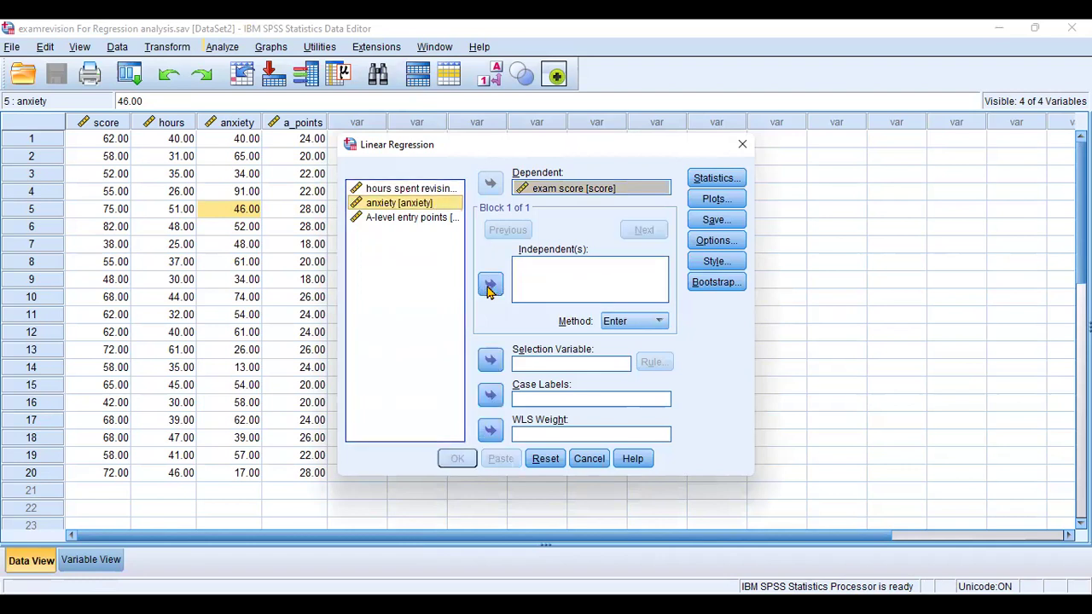
Step: Add hours spent revising as the independent variable and keep Estimates and Model fit as the requested regression statistics
{"action": "left_click", "coordinate": [424, 188]}
{"action": "left_click", "coordinate": [490, 287]}
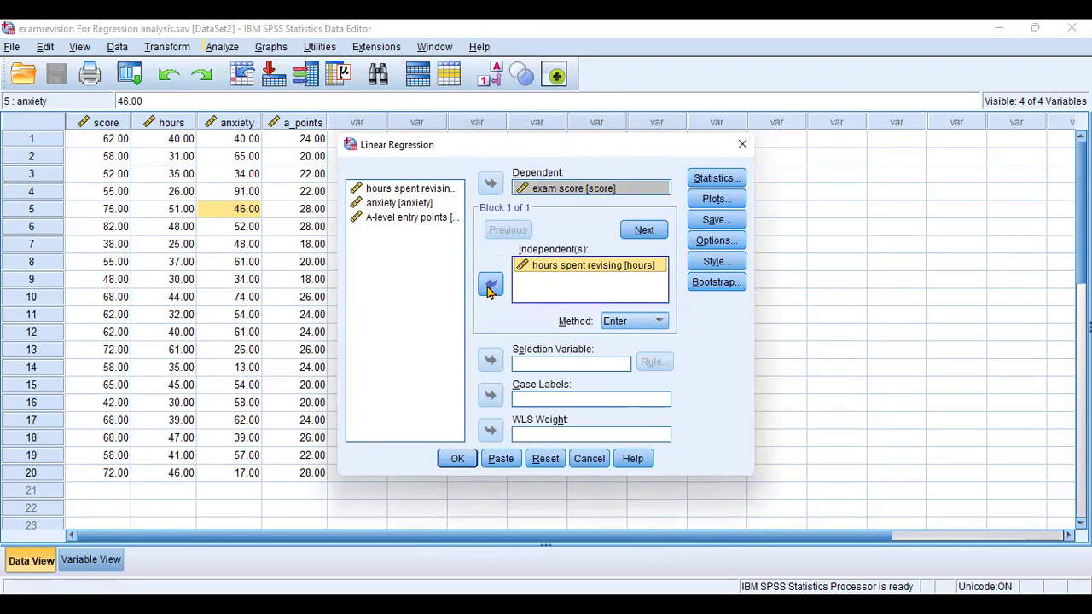
{"action": "left_click", "coordinate": [724, 185]}
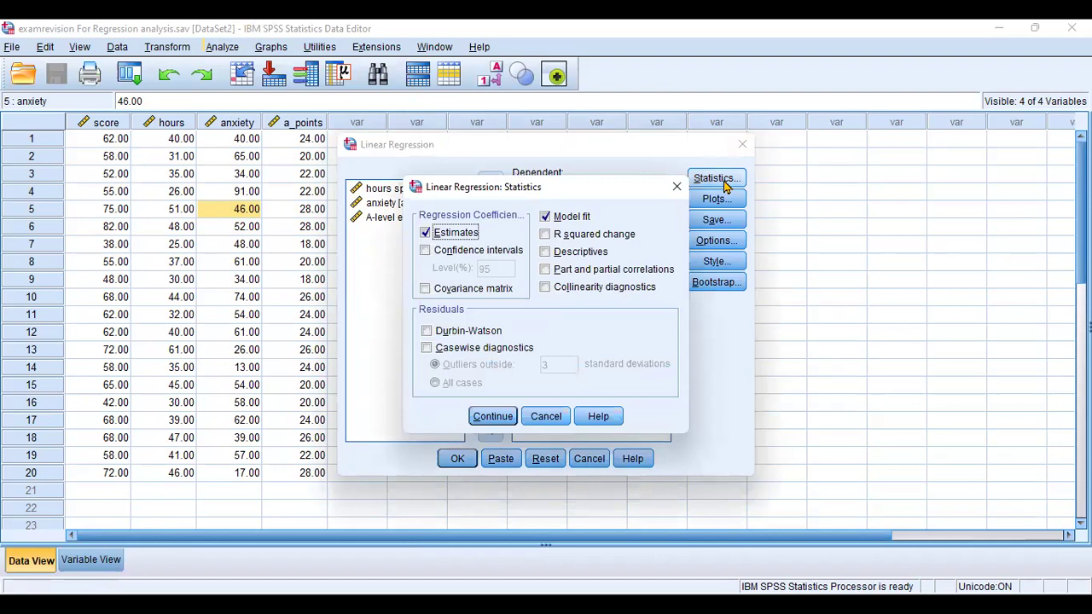
{"action": "left_click", "coordinate": [504, 424]}
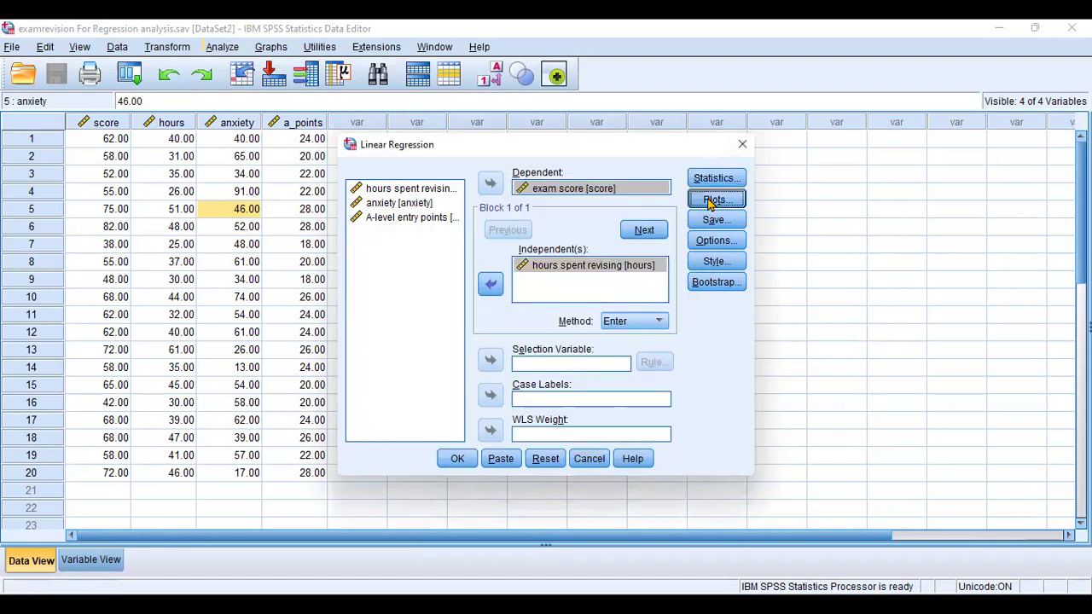
Step: Review the regression's plot and save options without adding any, and run the linear regression
{"action": "left_click", "coordinate": [708, 201]}
{"action": "left_click", "coordinate": [503, 413]}
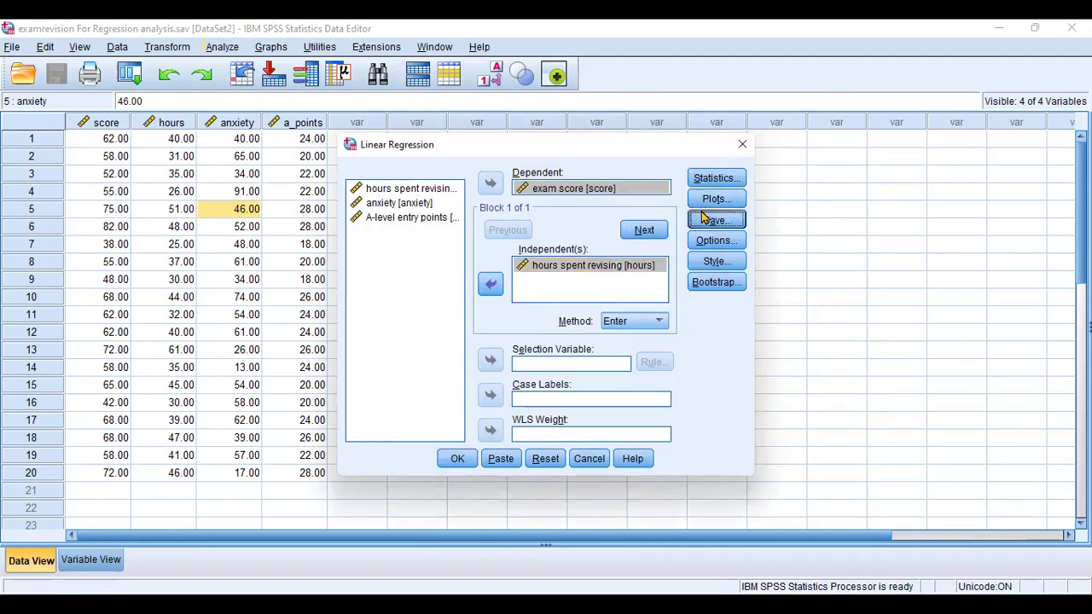
{"action": "left_click", "coordinate": [714, 219]}
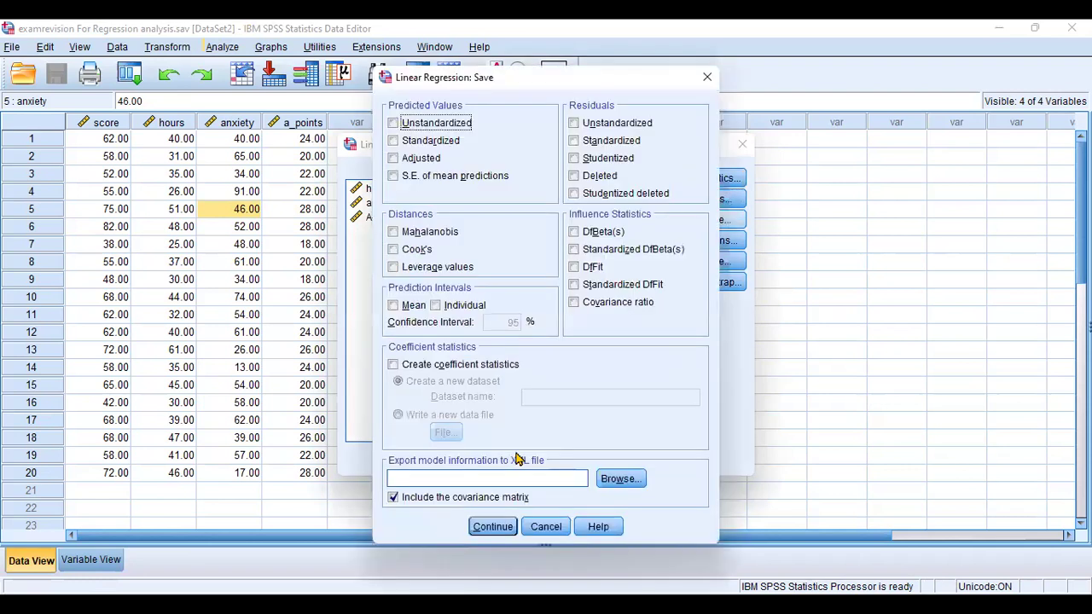
{"action": "left_click", "coordinate": [705, 77]}
{"action": "left_click", "coordinate": [458, 459]}
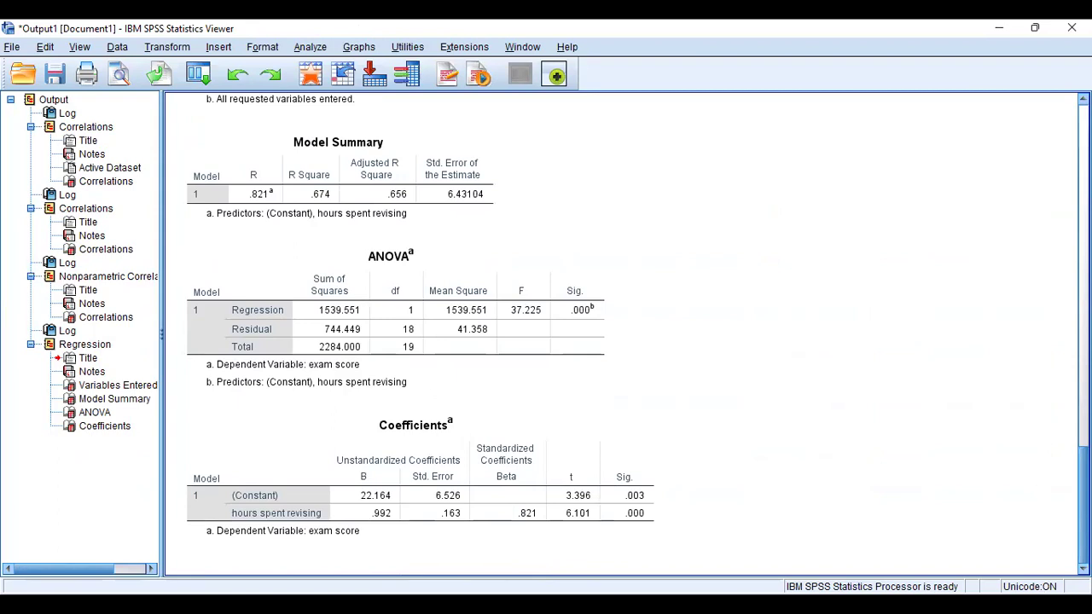
Step: Examine R, R Square, Adjusted R Square and the standard error in the Model Summary of the hours-only regression
{"action": "scroll", "coordinate": [631, 328], "scroll_direction": "up", "scroll_amount": 3}
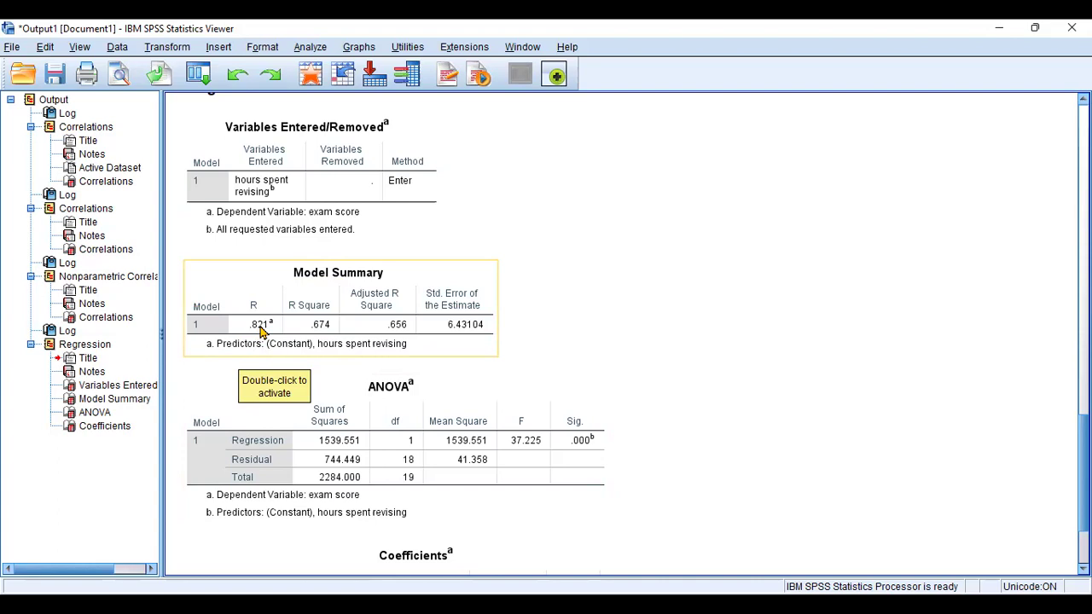
{"action": "left_click", "coordinate": [261, 329]}
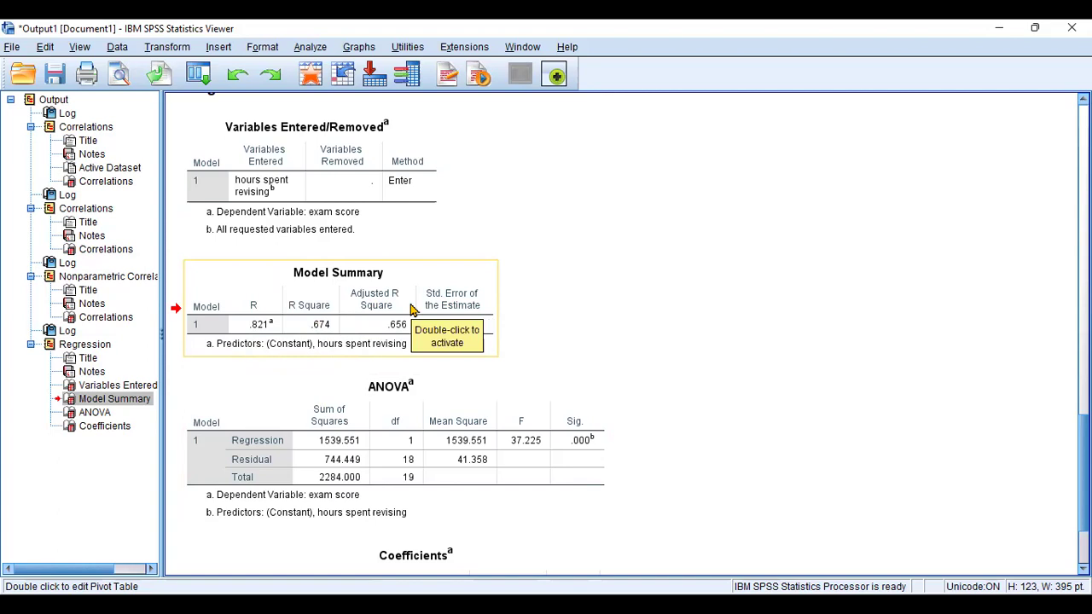
{"action": "left_click", "coordinate": [329, 317]}
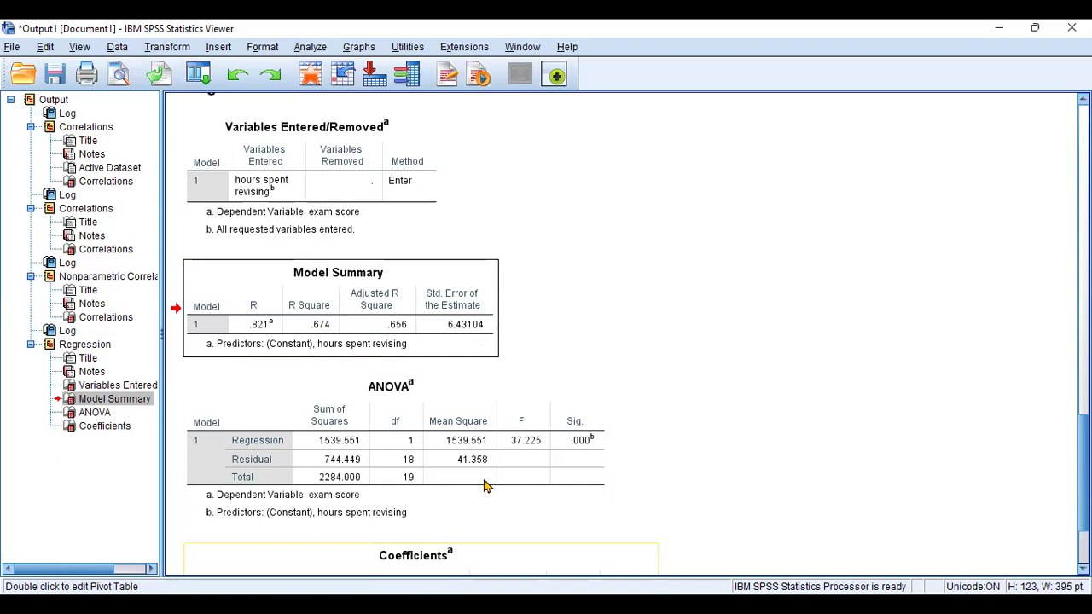
{"action": "double_click", "coordinate": [294, 305]}
{"action": "left_click", "coordinate": [679, 134]}
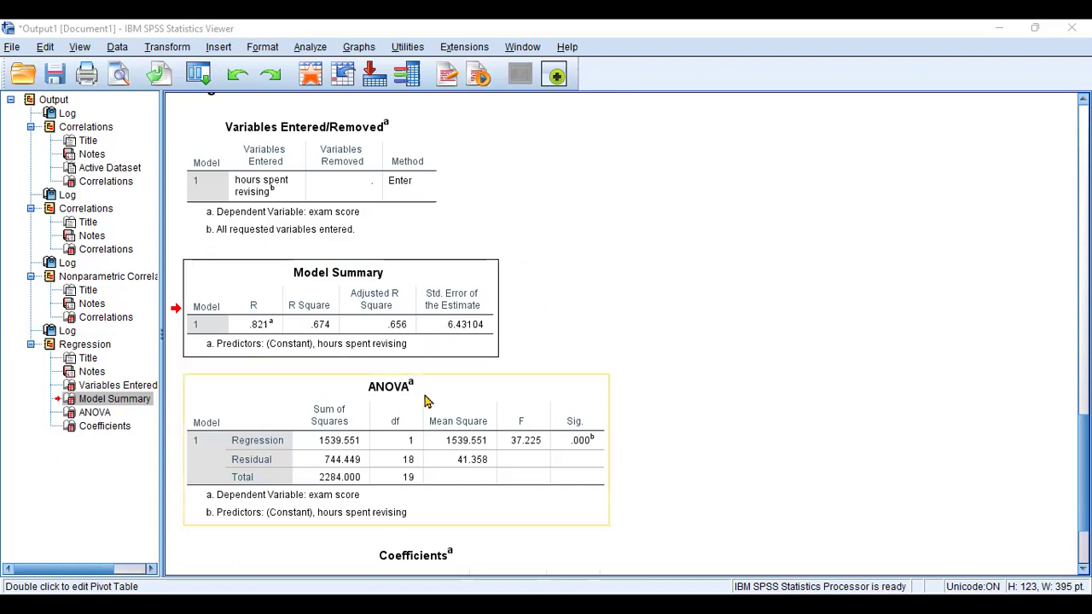
{"action": "left_click", "coordinate": [475, 331]}
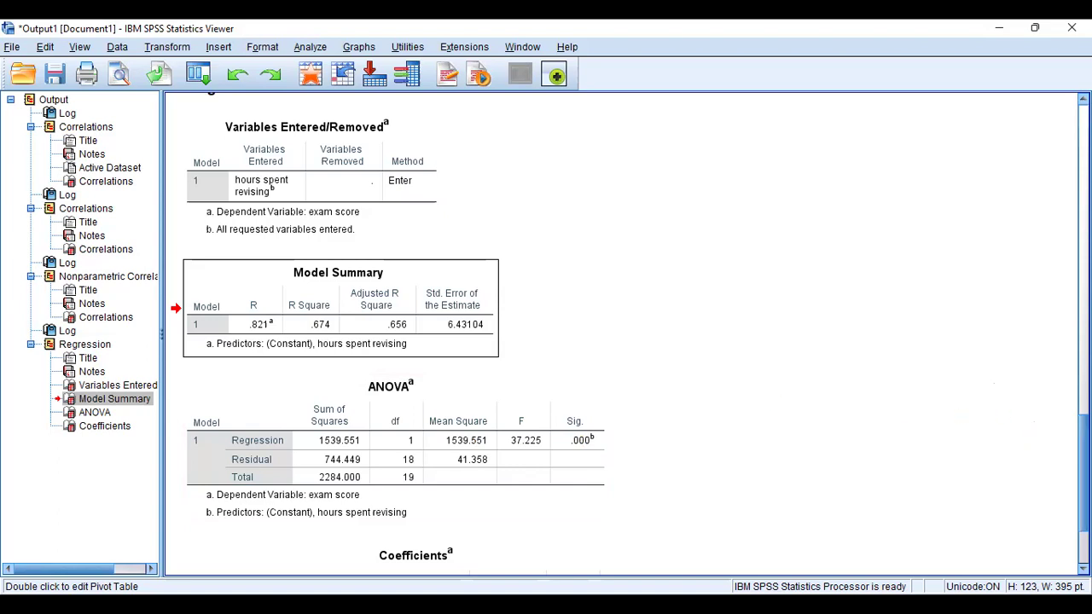
Step: Examine the constant, the hours spent revising coefficient and their significance in the hours-only regression's Coefficients table
{"action": "scroll", "coordinate": [623, 333], "scroll_direction": "down", "scroll_amount": 3}
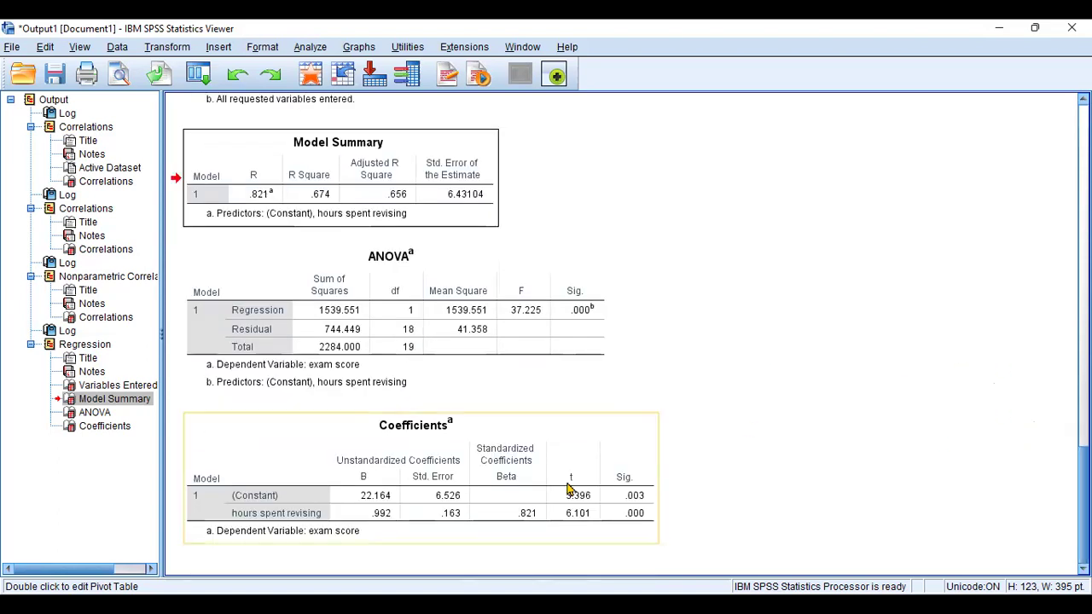
{"action": "left_click", "coordinate": [535, 455]}
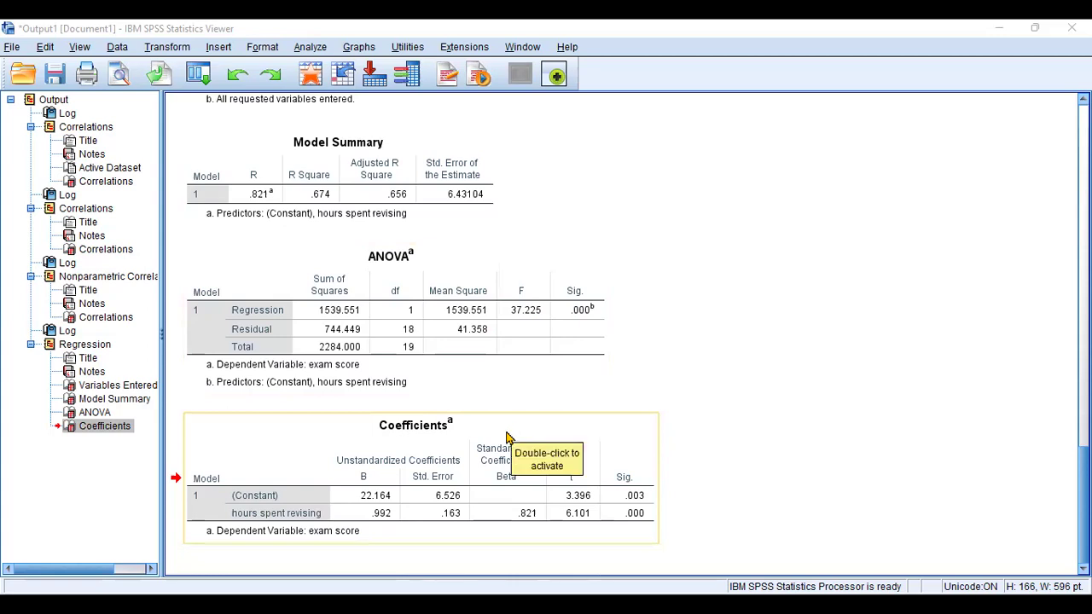
{"action": "left_click", "coordinate": [420, 501]}
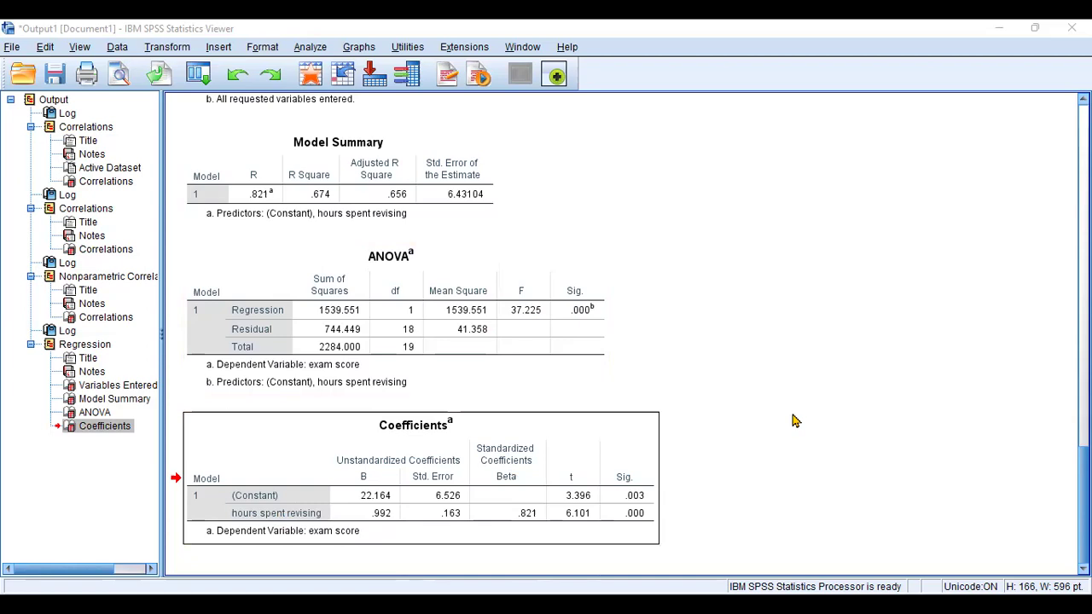
{"action": "left_click", "coordinate": [793, 421]}
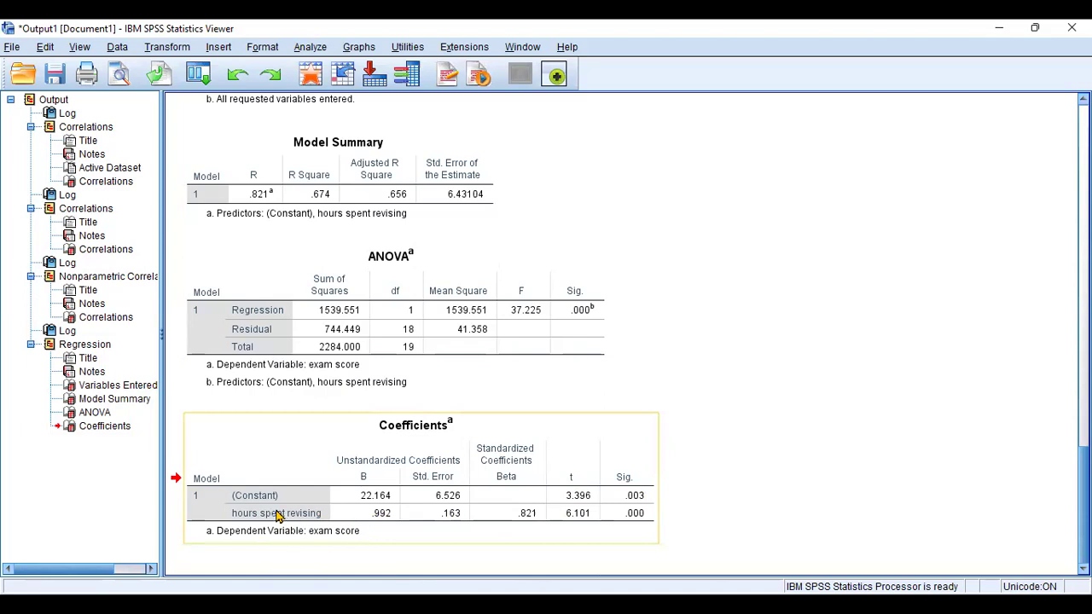
{"action": "left_click", "coordinate": [392, 513]}
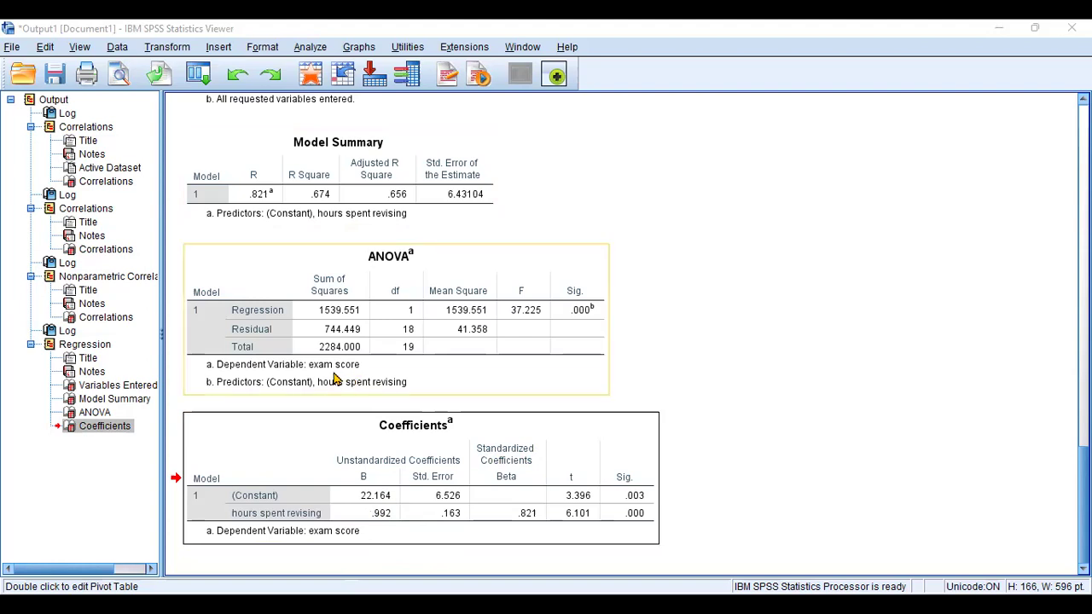
{"action": "left_click", "coordinate": [563, 474]}
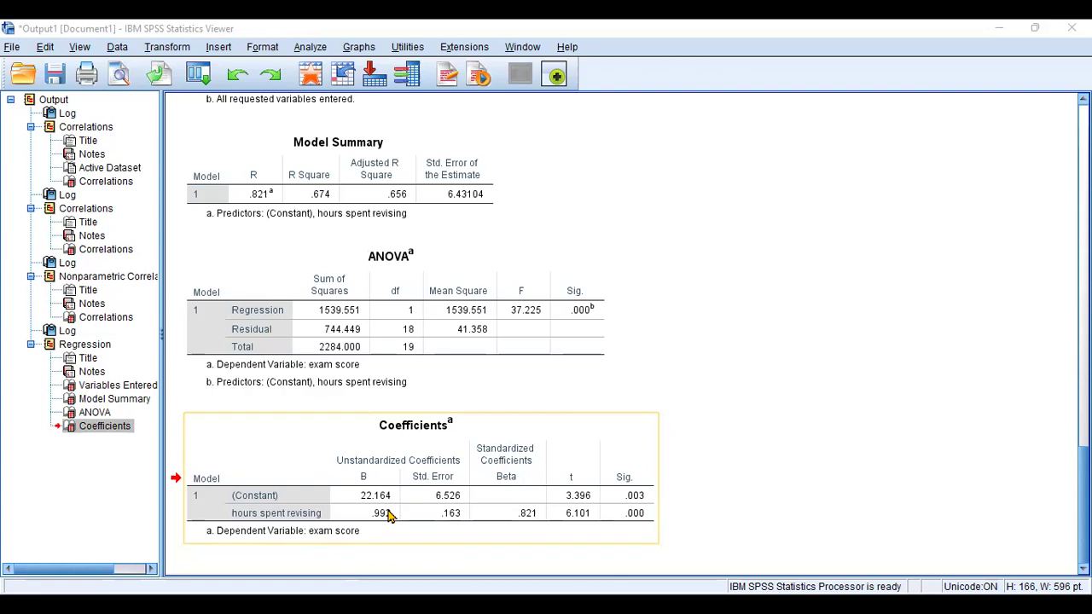
{"action": "left_click", "coordinate": [375, 495]}
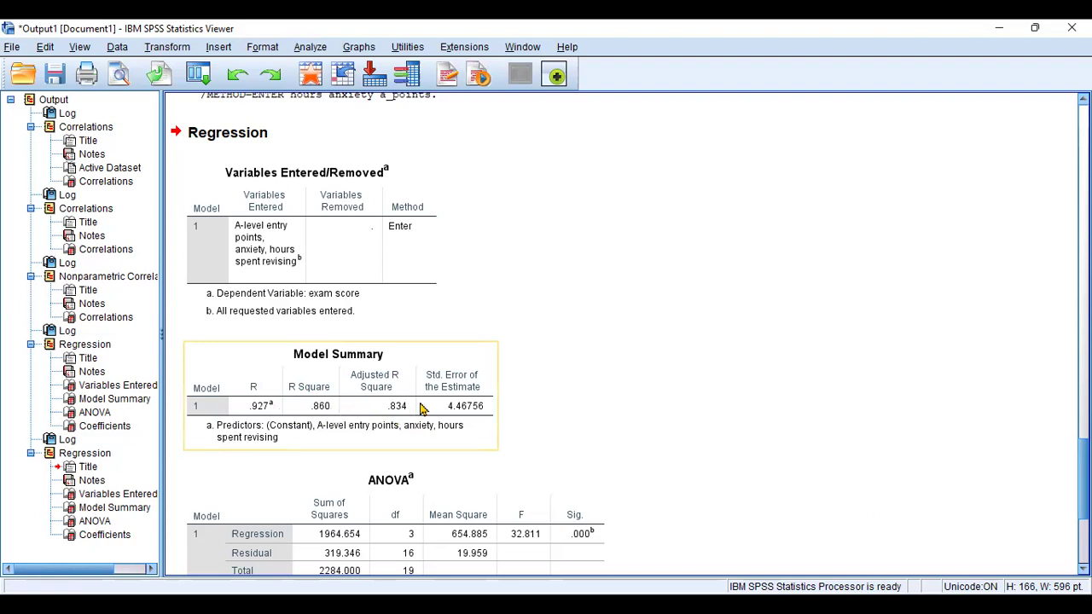
Step: Examine the Model Summary, ANOVA and Coefficients tables of the regression with hours, anxiety and A-level entry points as predictors
{"action": "left_click", "coordinate": [658, 368]}
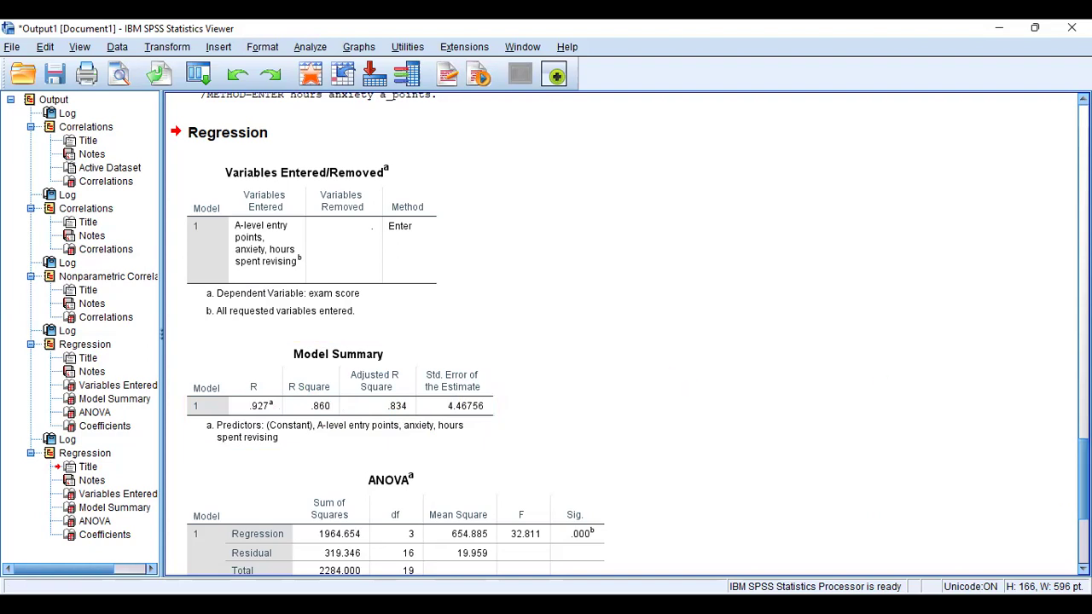
{"action": "scroll", "coordinate": [630, 334], "scroll_direction": "down", "scroll_amount": 3}
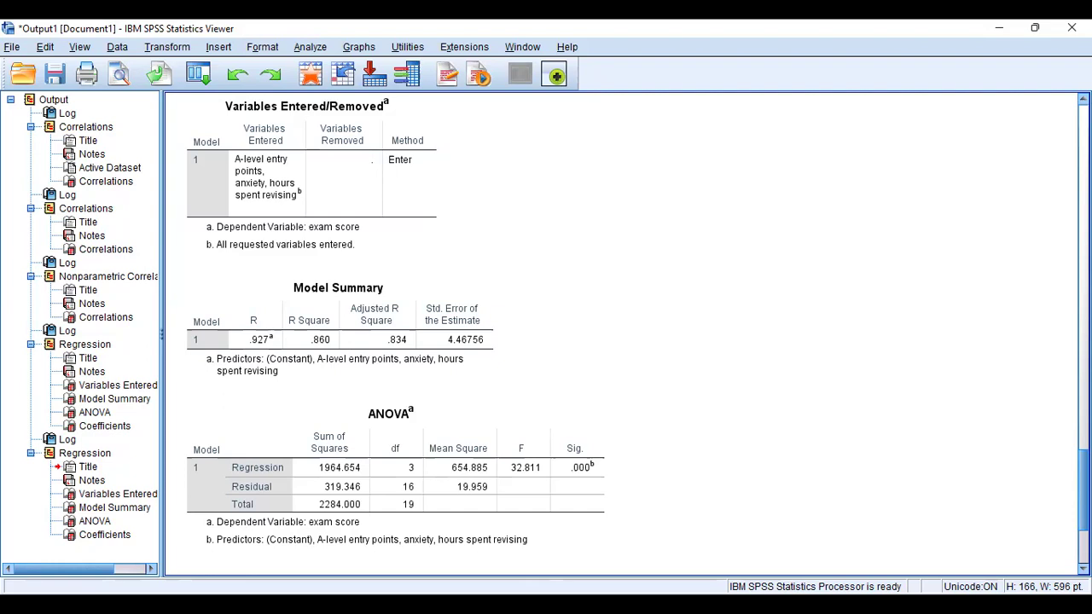
{"action": "left_click", "coordinate": [408, 505]}
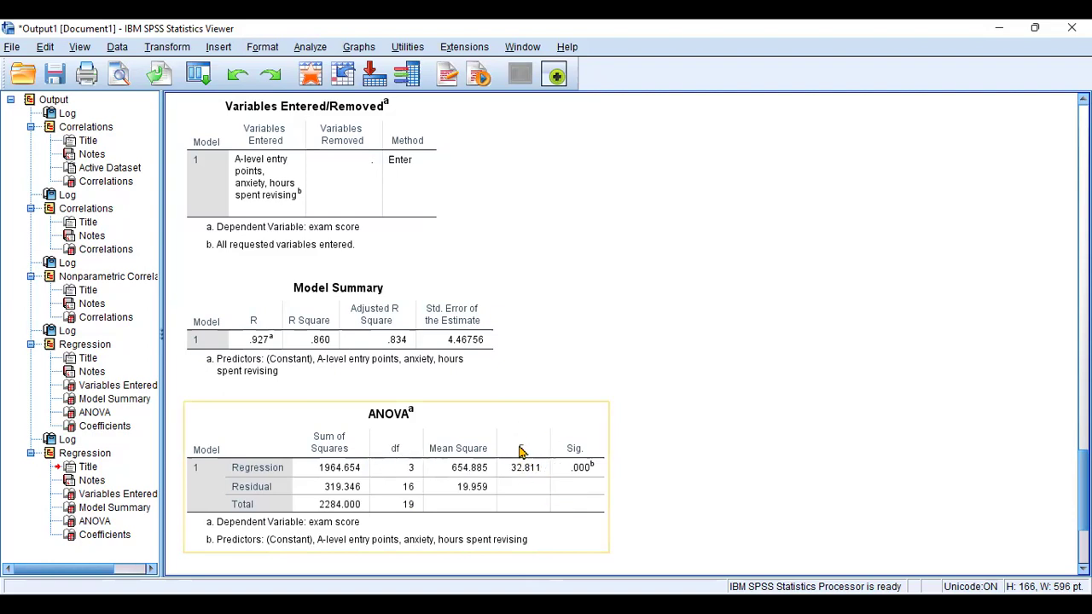
{"action": "left_click", "coordinate": [734, 482]}
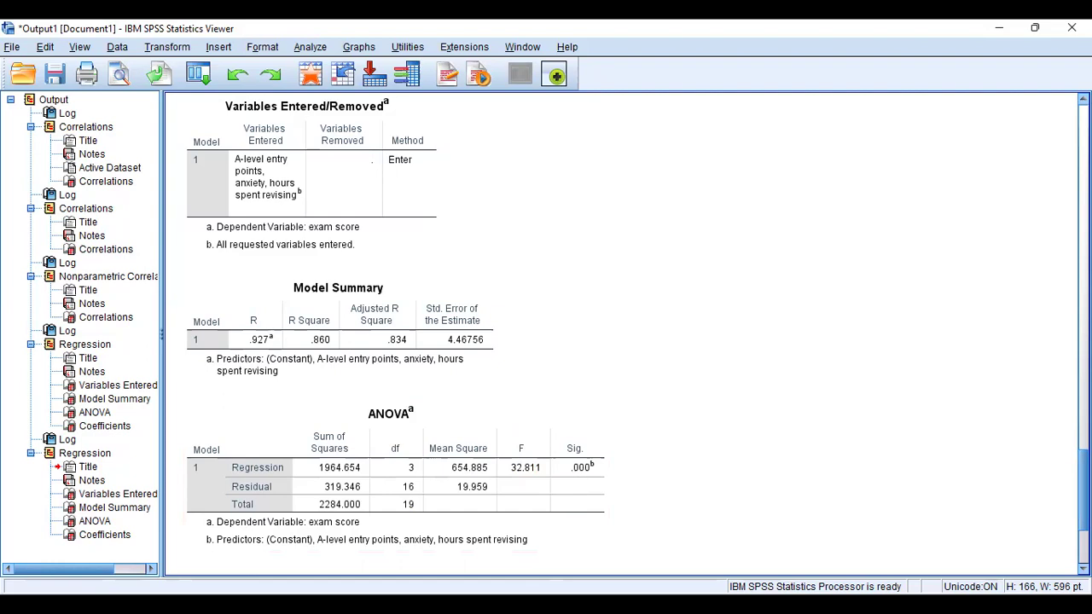
{"action": "left_click", "coordinate": [425, 369]}
{"action": "scroll", "coordinate": [637, 334], "scroll_direction": "down", "scroll_amount": 3}
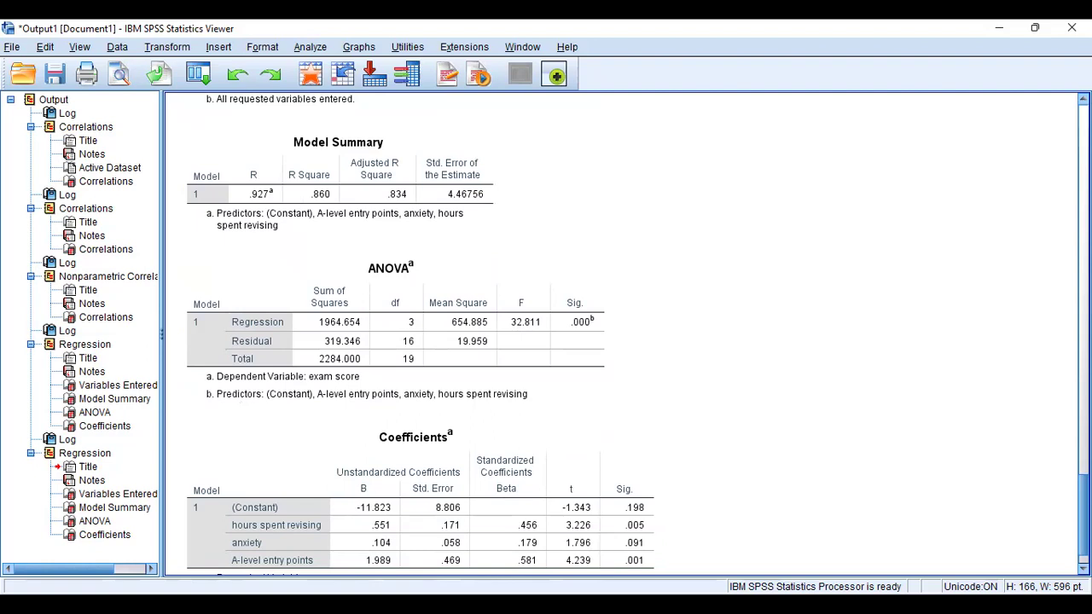
{"action": "scroll", "coordinate": [622, 332], "scroll_direction": "down", "scroll_amount": 1}
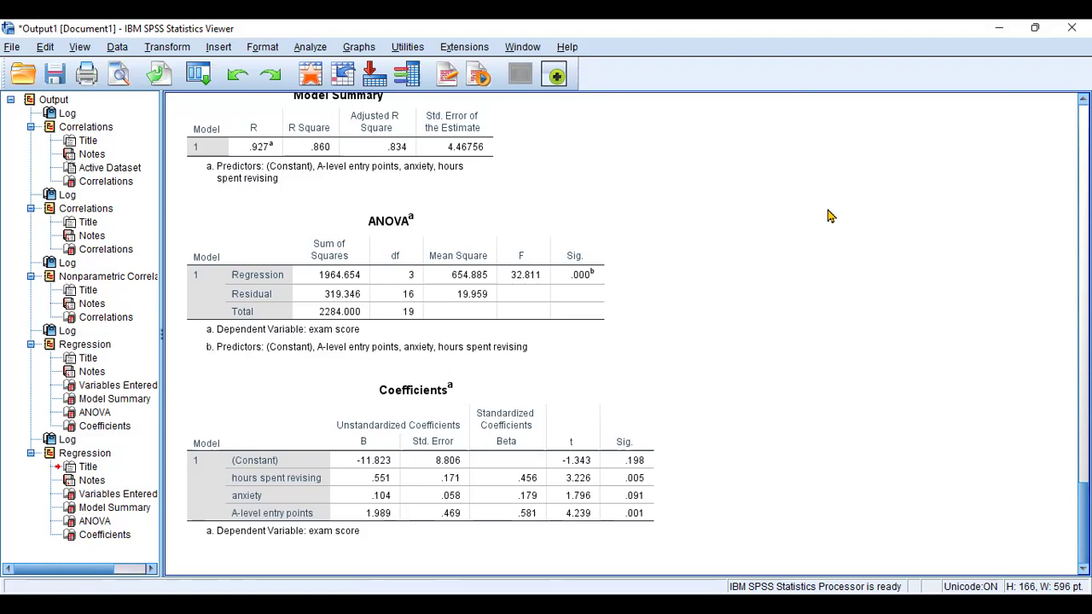
{"action": "double_click", "coordinate": [315, 305]}
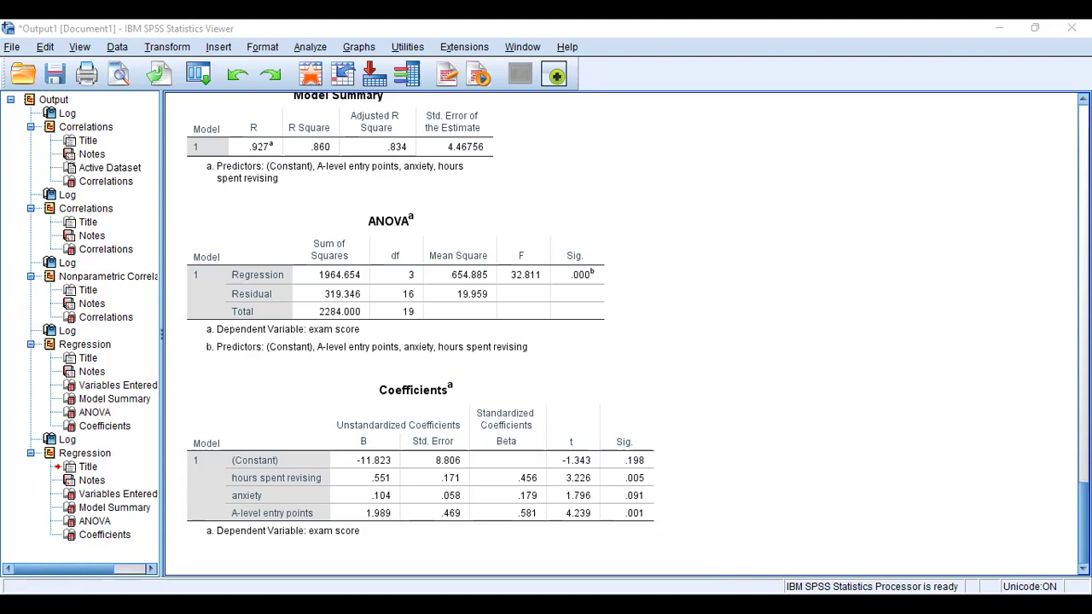
Step: Compare the hours-only regression output with the output of the three-predictor regression
{"action": "scroll", "coordinate": [1032, 393], "scroll_direction": "up", "scroll_amount": 10}
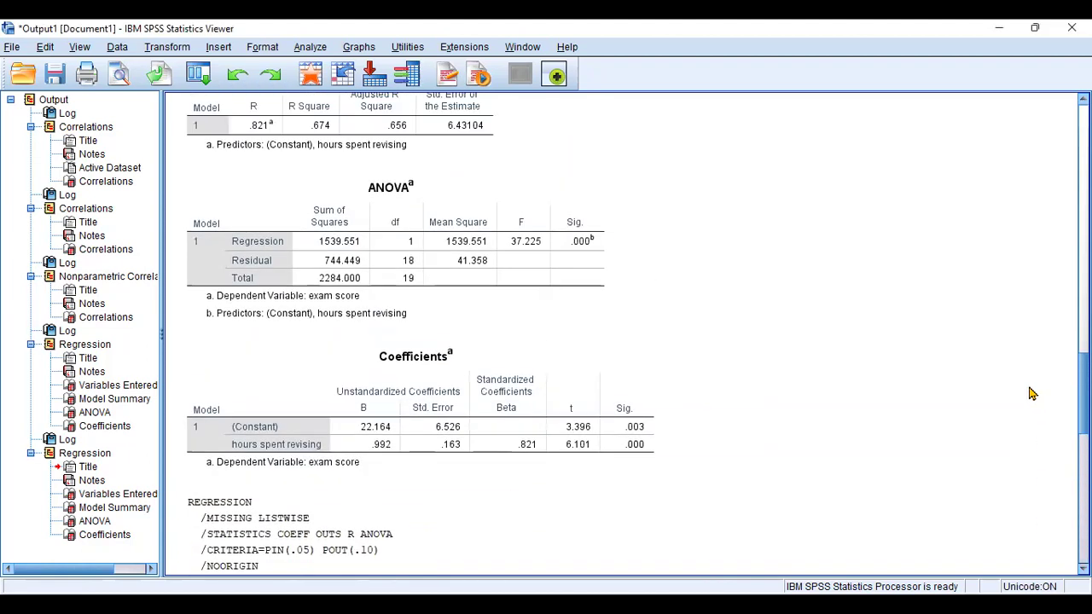
{"action": "scroll", "coordinate": [1032, 393], "scroll_direction": "down", "scroll_amount": 10}
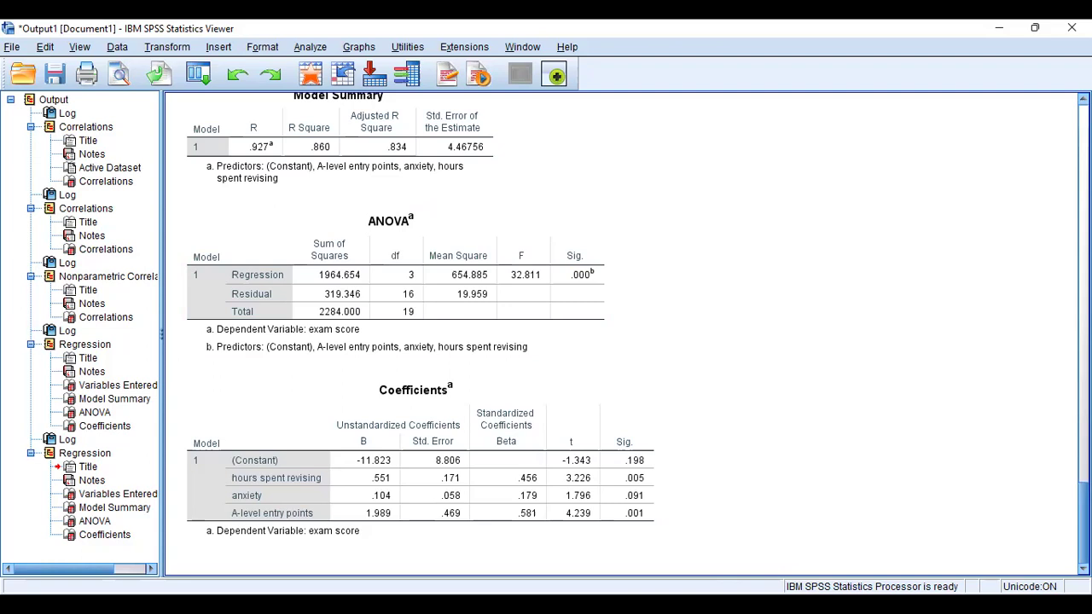
{"action": "scroll", "coordinate": [1048, 480], "scroll_direction": "up", "scroll_amount": 10}
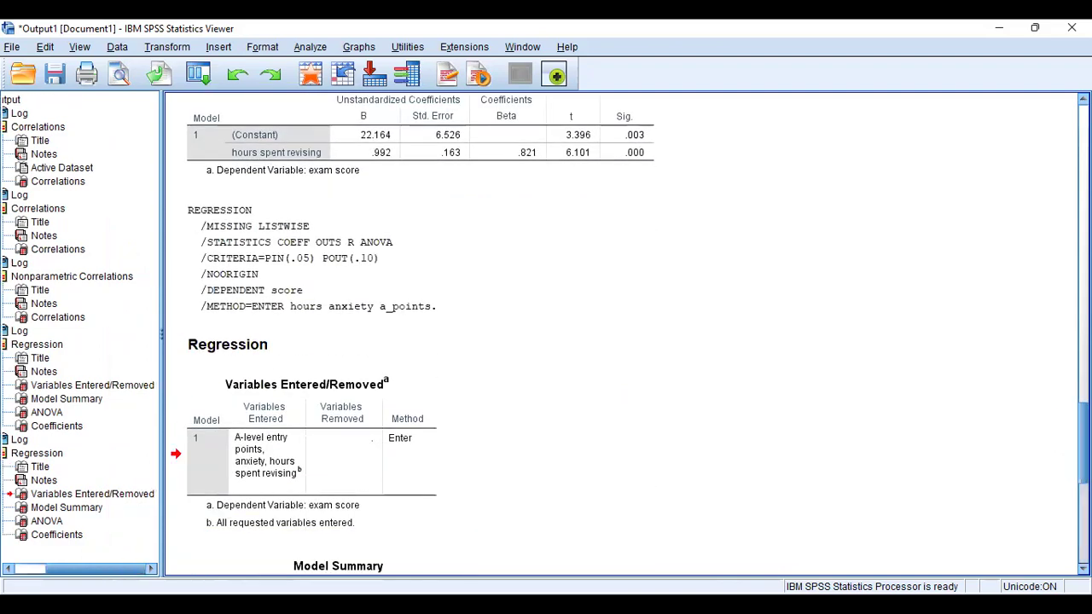
{"action": "scroll", "coordinate": [646, 407], "scroll_direction": "down", "scroll_amount": 8}
Step: Review the three-predictor model's Model Summary and the unstandardized coefficients for hours, anxiety and A-level entry points
{"action": "left_click", "coordinate": [403, 248]}
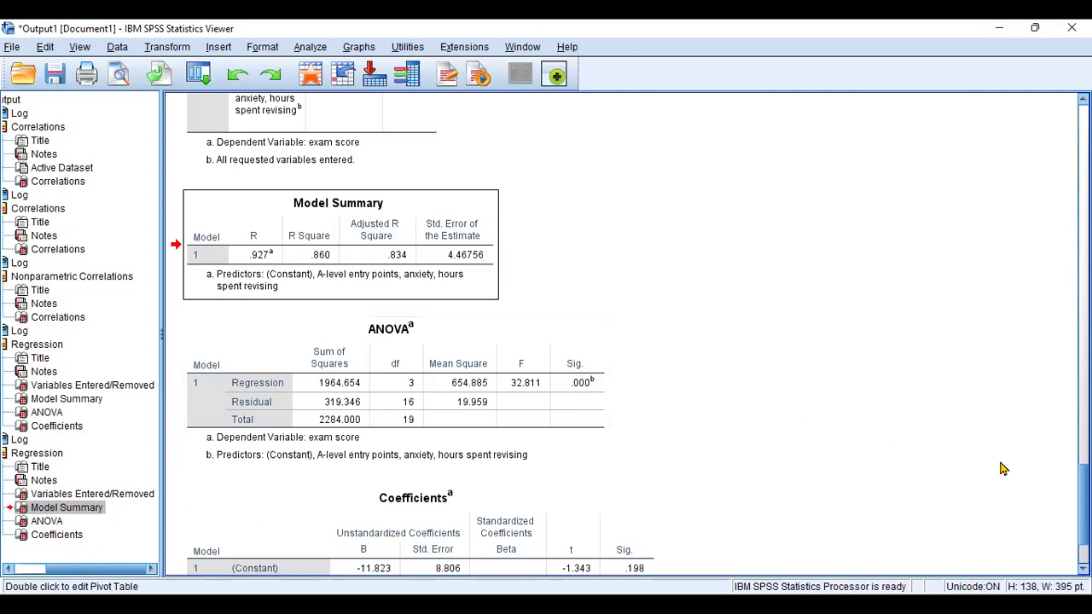
{"action": "scroll", "coordinate": [1082, 511], "scroll_direction": "down", "scroll_amount": 3}
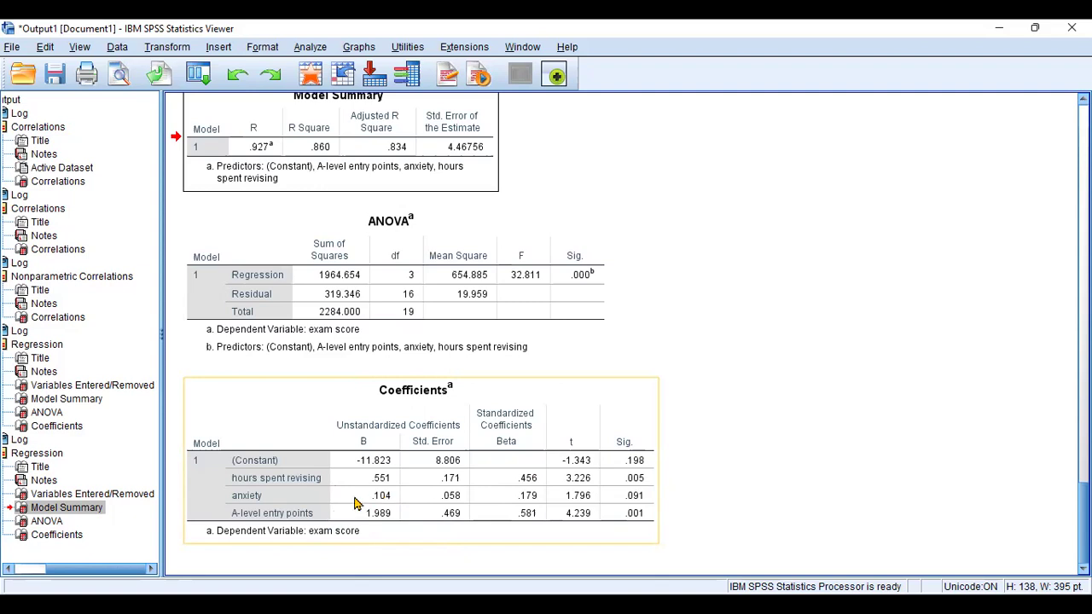
{"action": "left_click", "coordinate": [380, 499]}
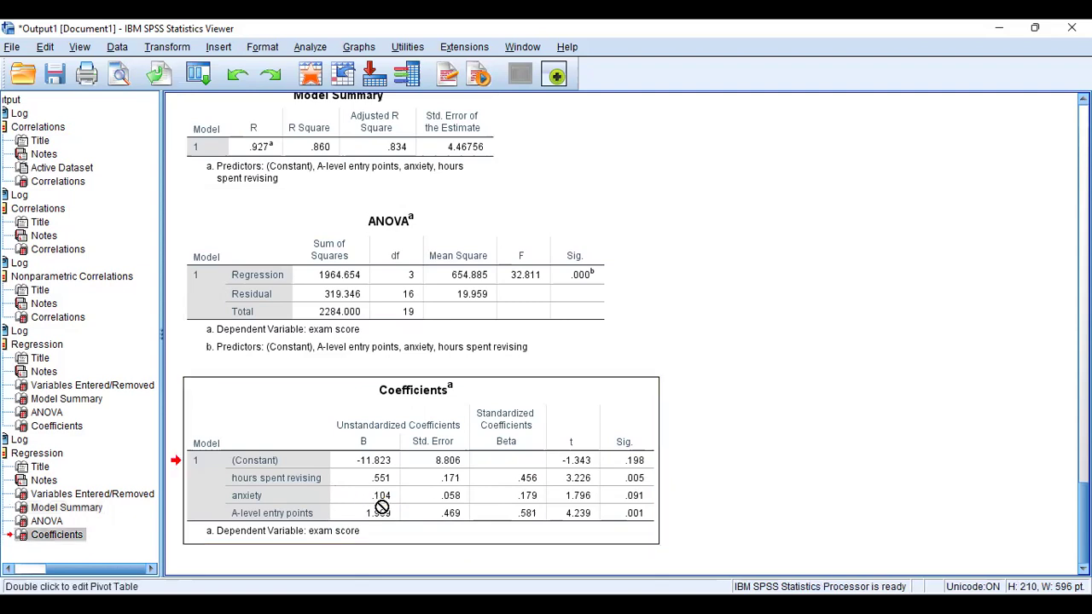
{"action": "left_click", "coordinate": [763, 449]}
{"action": "left_click", "coordinate": [482, 506]}
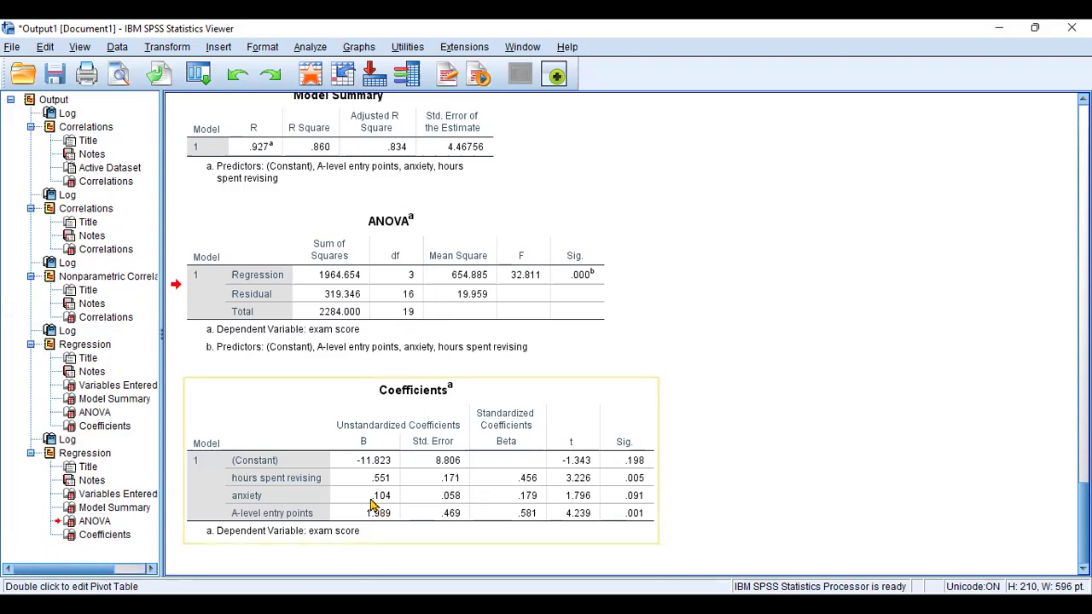